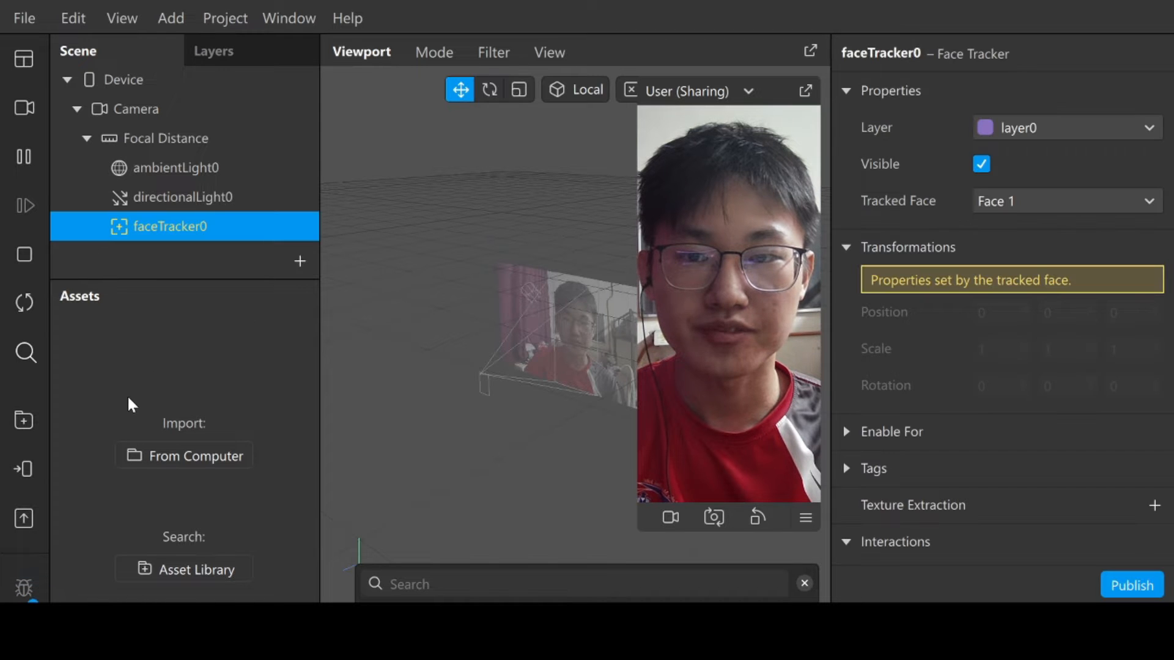
# Add a Face Mesh object under faceTracker0.
pyautogui.rightClick(256, 221)
pyautogui.moveTo(321, 239)
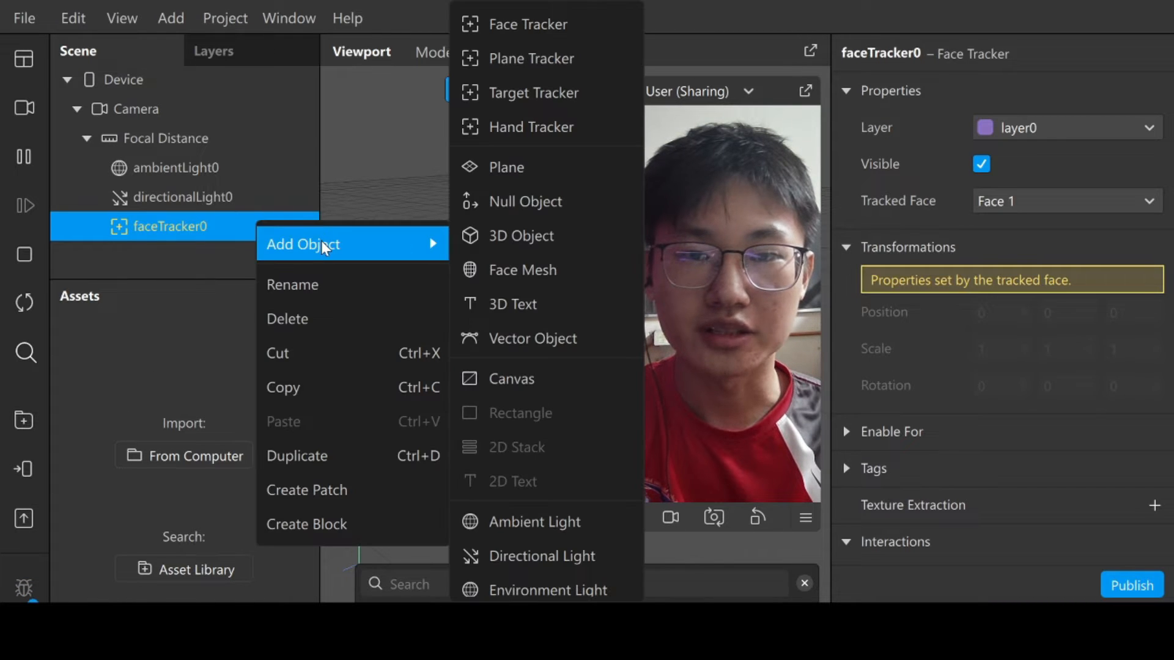
pyautogui.click(479, 271)
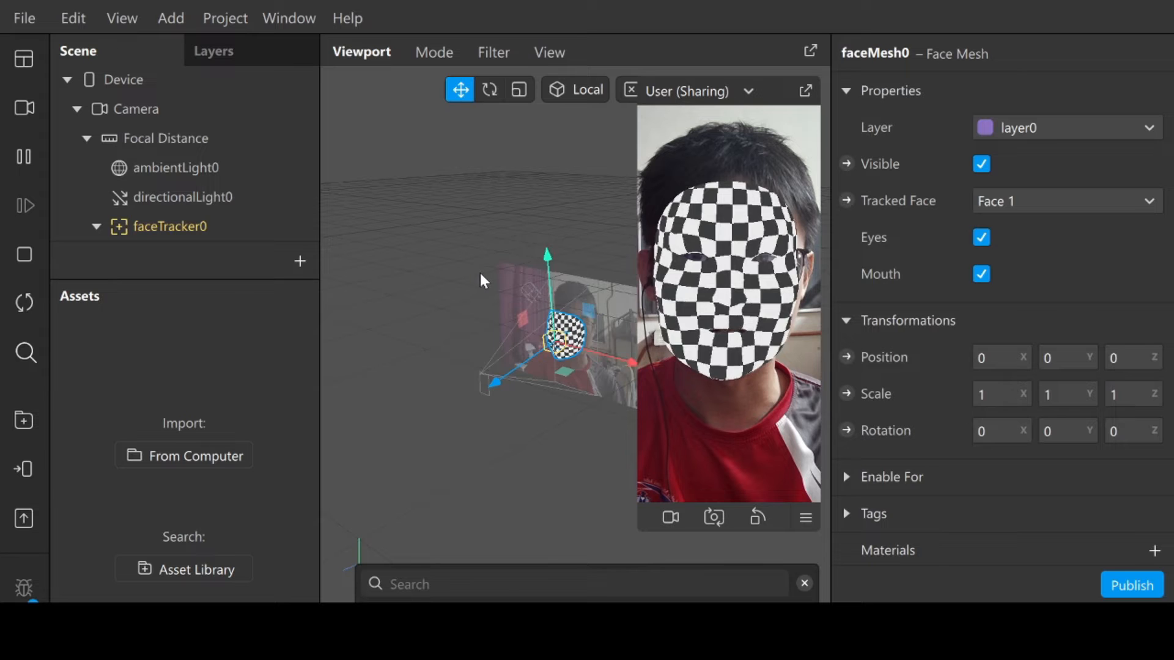
# Add a new material to the face mesh.
pyautogui.scroll(-2, 981, 391)
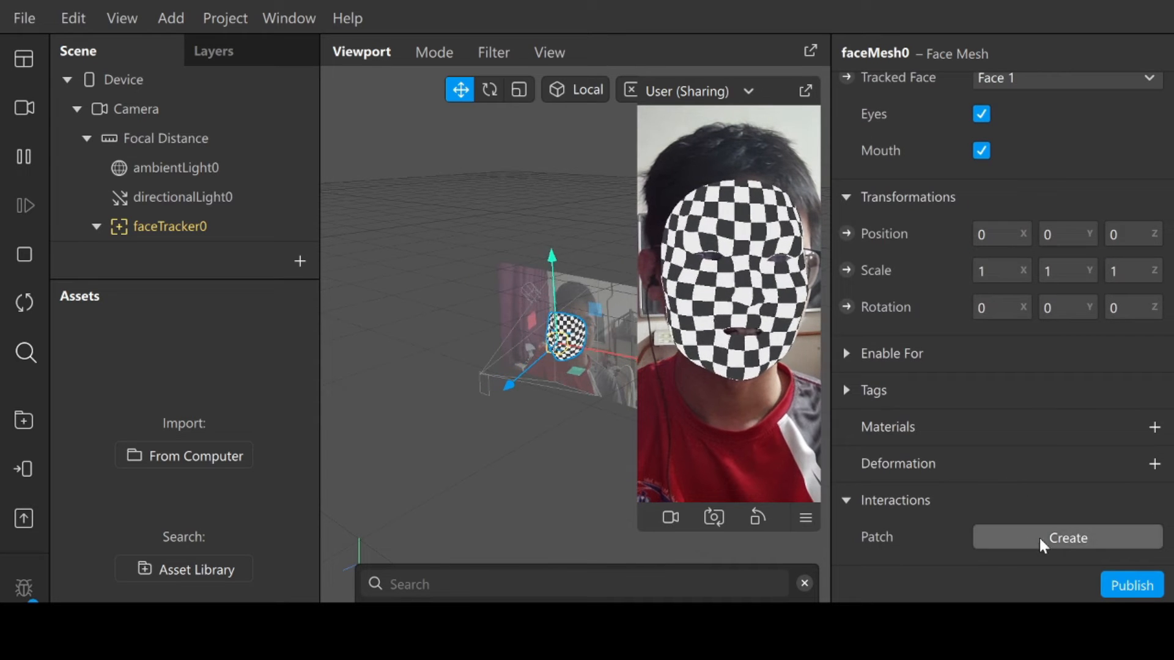
pyautogui.click(1153, 428)
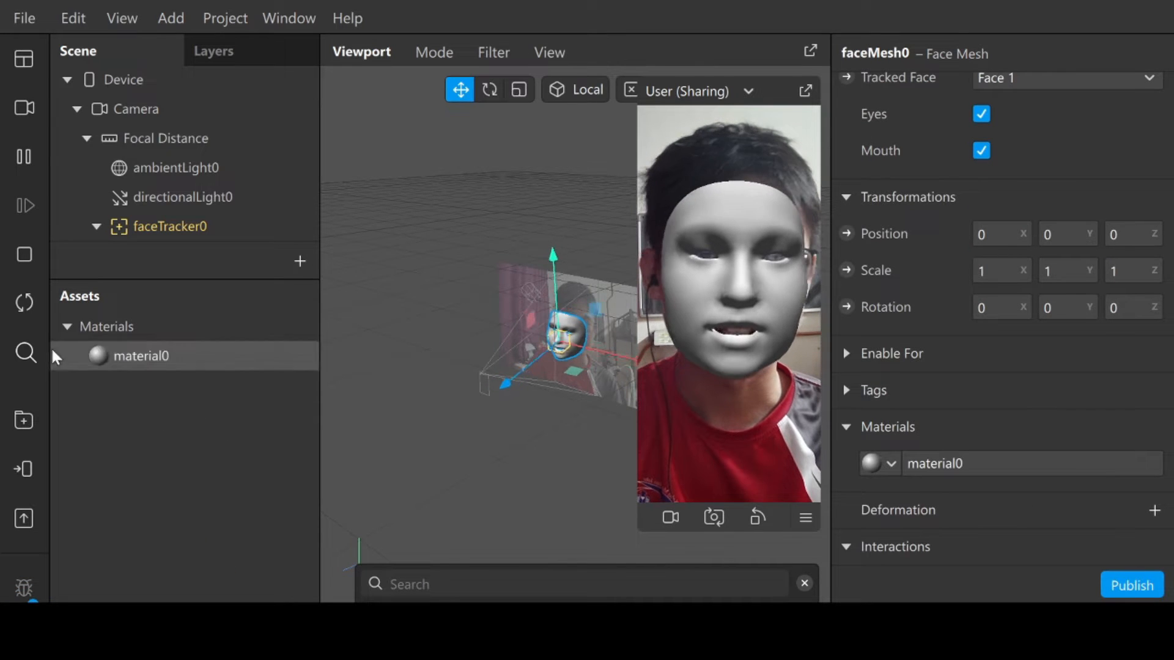
# Set the new material's shader type to Retouching.
pyautogui.click(132, 359)
pyautogui.click(1048, 92)
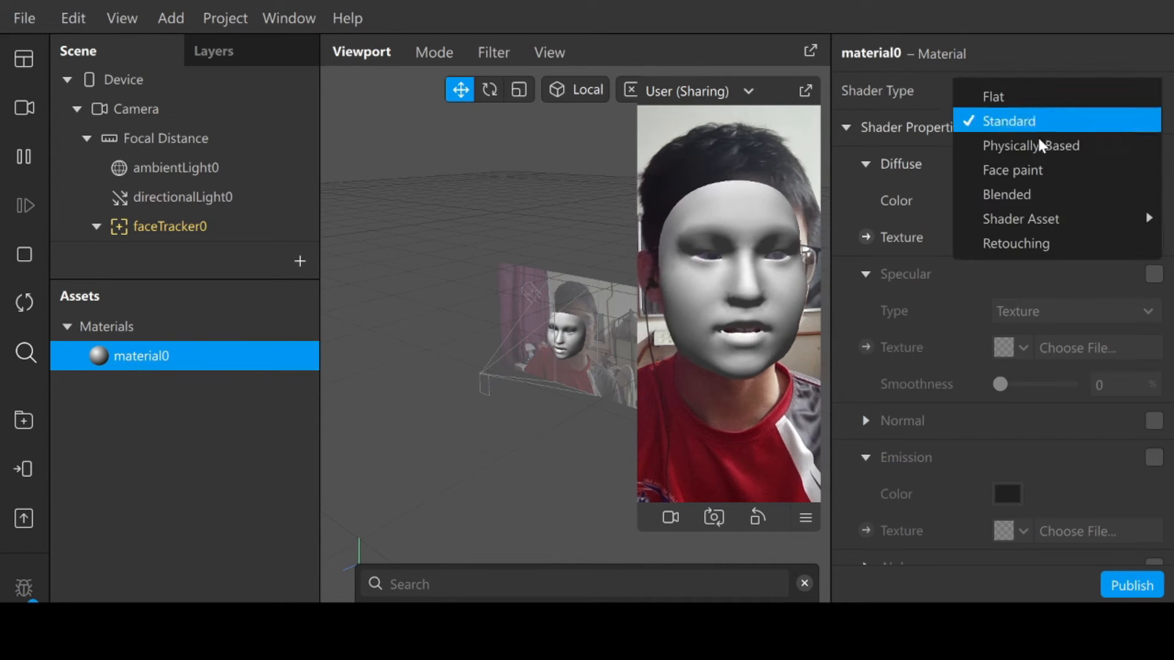
pyautogui.click(1040, 245)
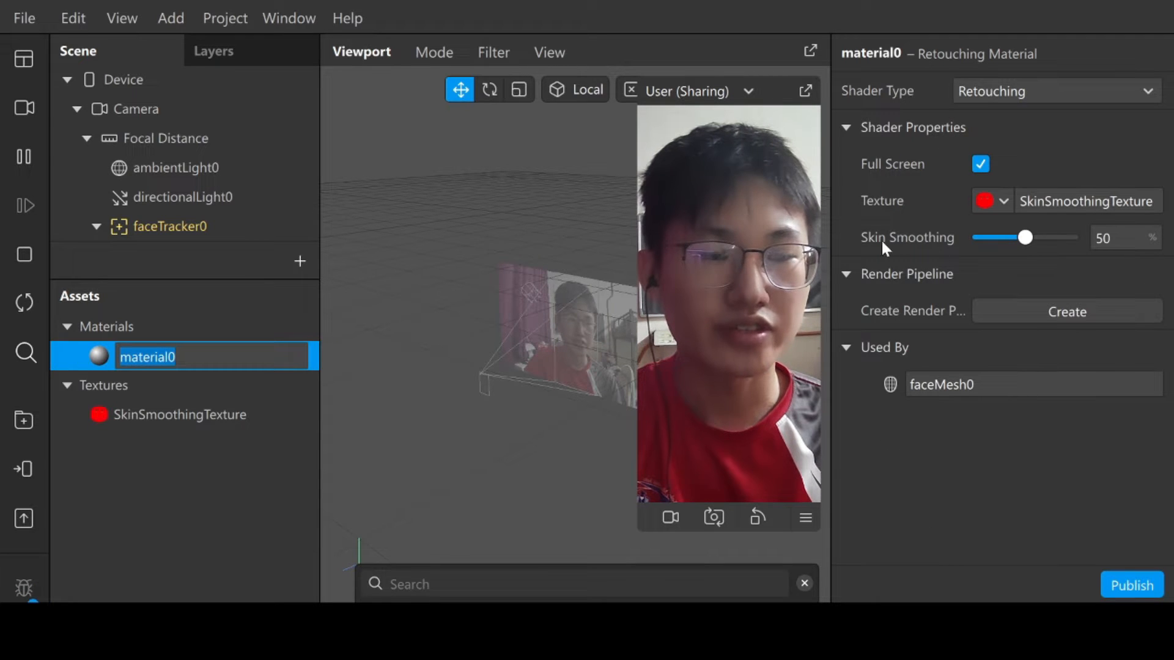
# Rename the retouching material to "Smoothing".
pyautogui.click(930, 252)
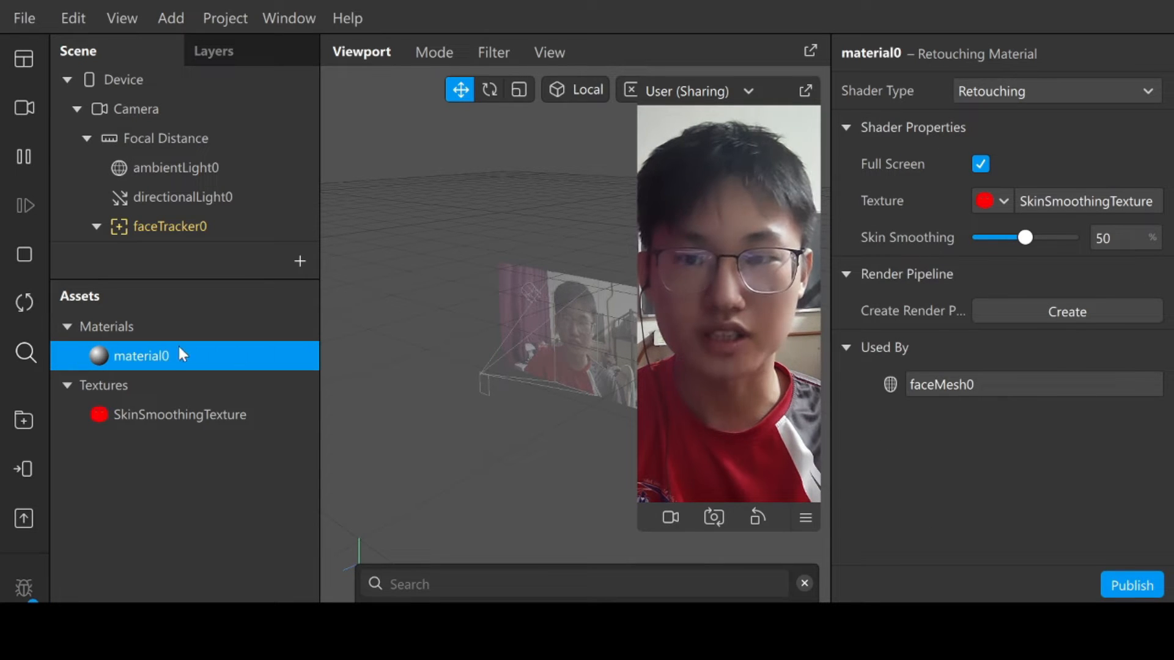
pyautogui.click(158, 355)
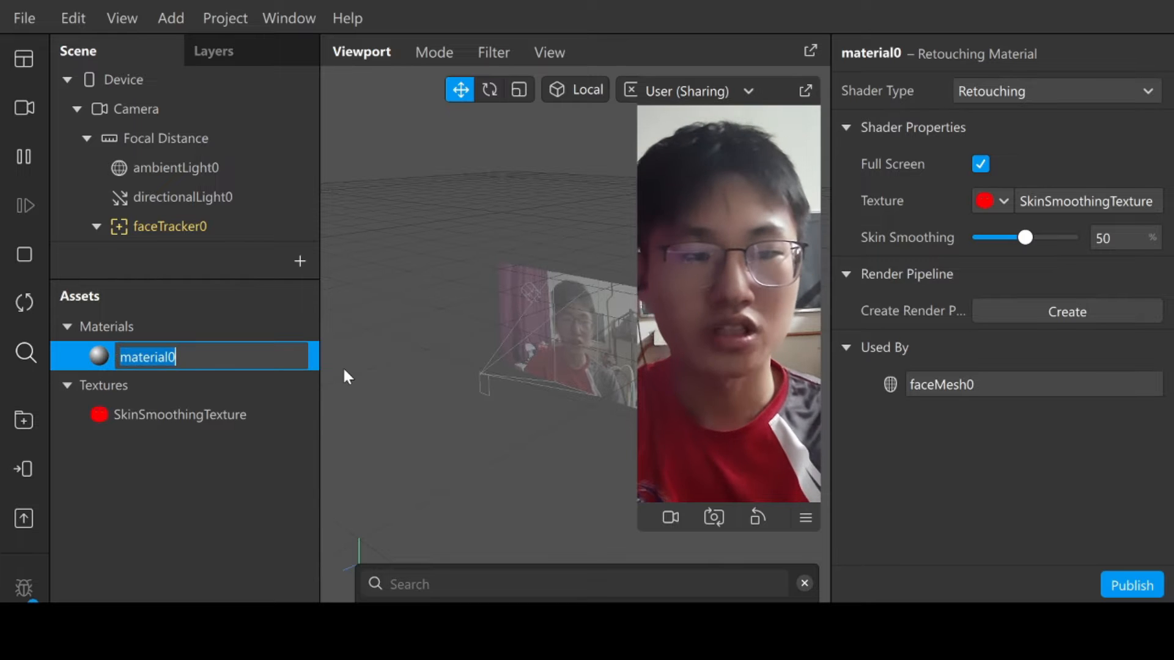
pyautogui.press('BackSpace')
pyautogui.write('Smooo')
pyautogui.press('BackSpace')
pyautogui.press('BackSpace')
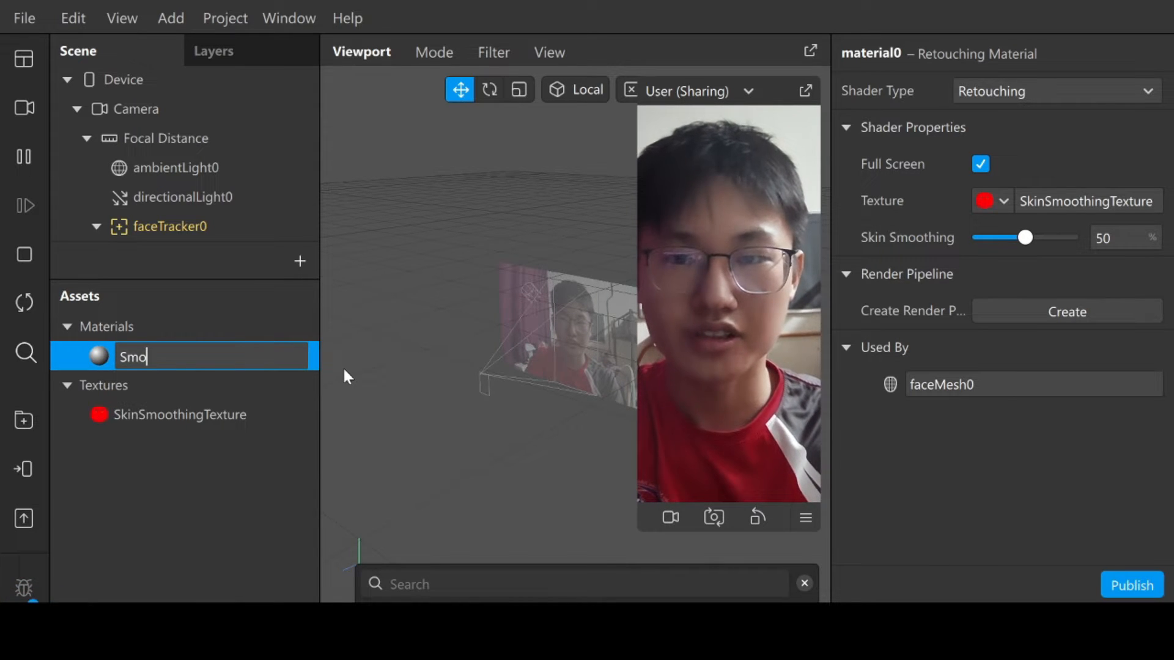
pyautogui.write('othing')
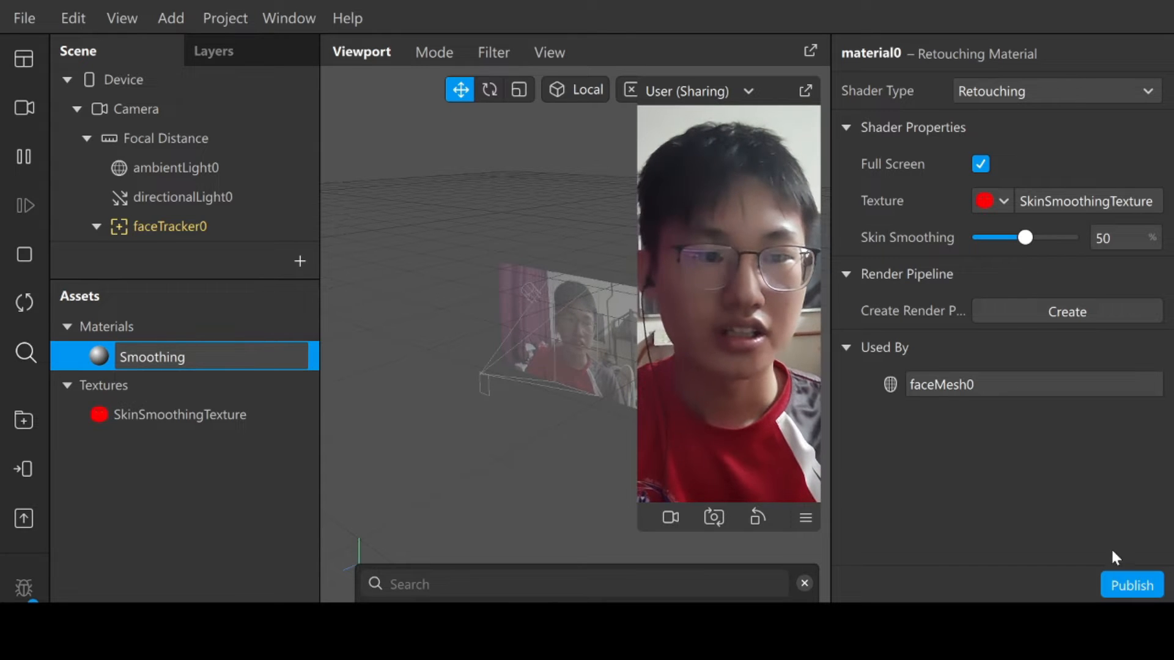
pyautogui.press('Return')
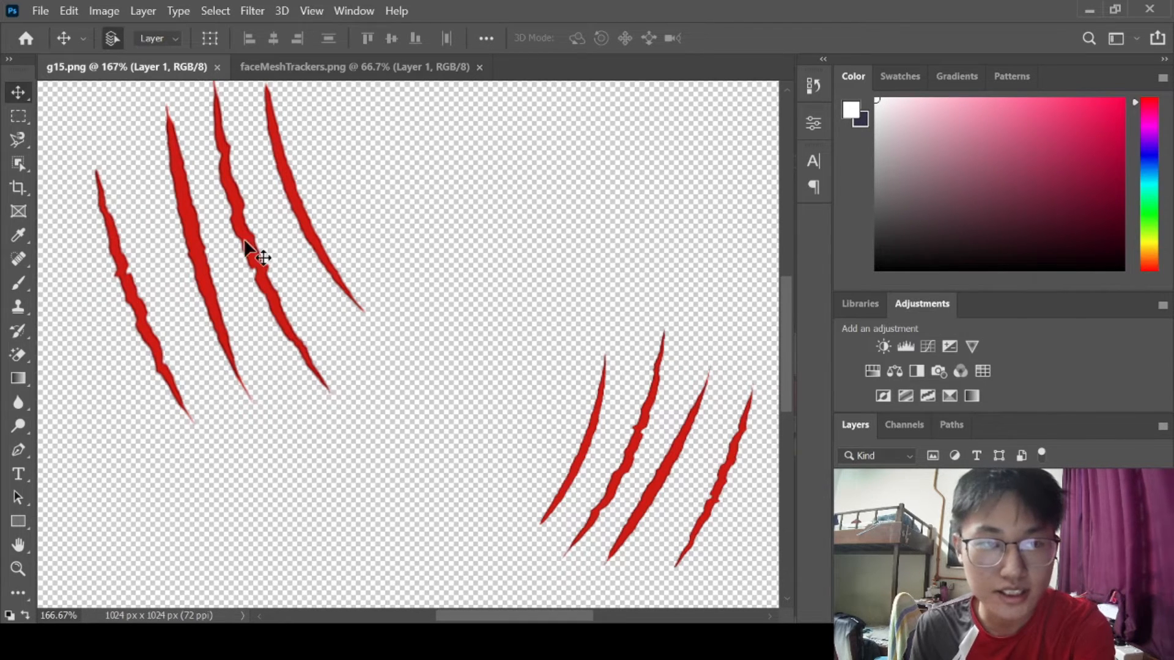
# Select all the red claw scratch marks in g15.png and move them into the faceMeshTrackers.png template document.
pyautogui.click(17, 163)
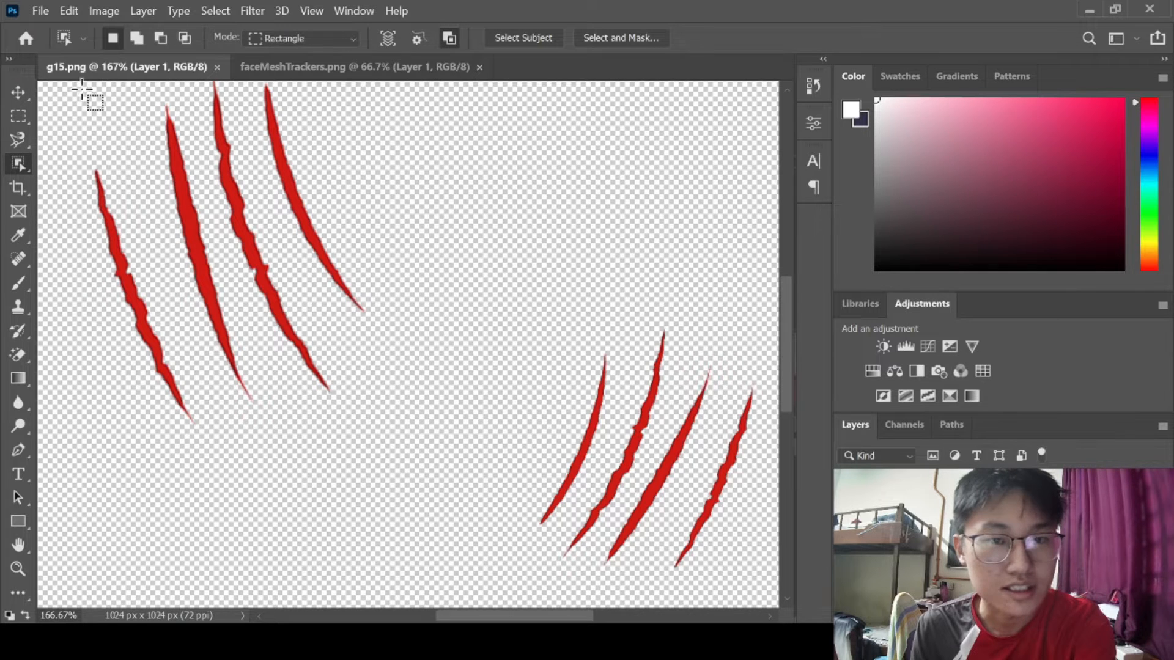
pyautogui.moveTo(53, 88); pyautogui.dragTo(754, 587)
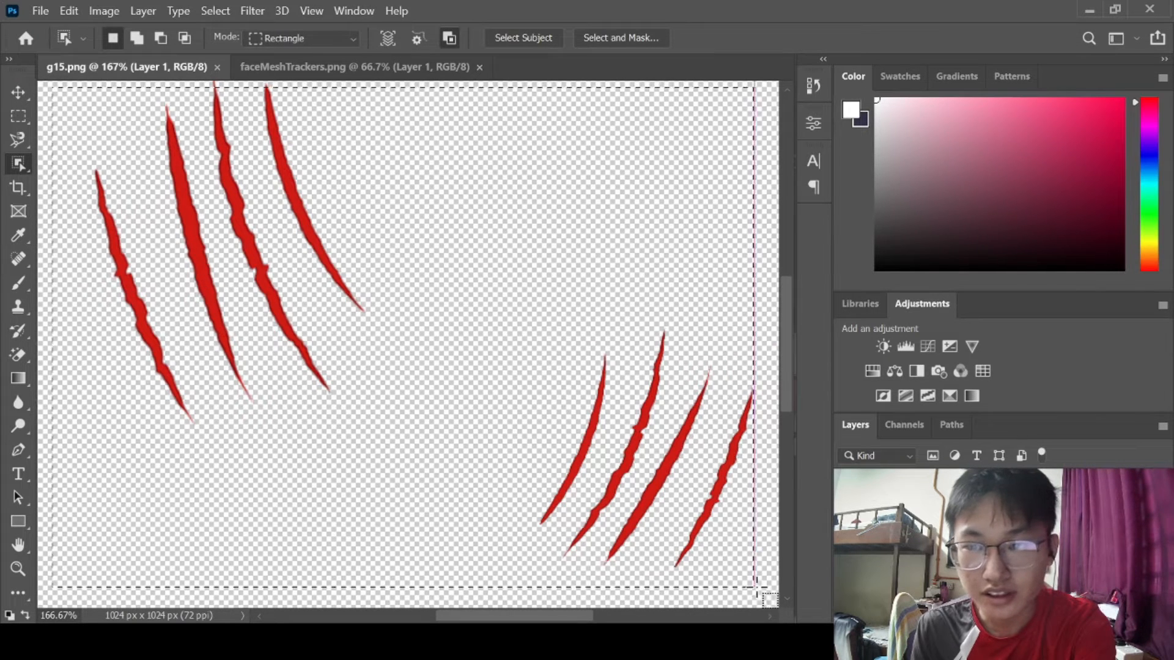
pyautogui.click(18, 92)
pyautogui.moveTo(202, 274); pyautogui.dragTo(340, 370)
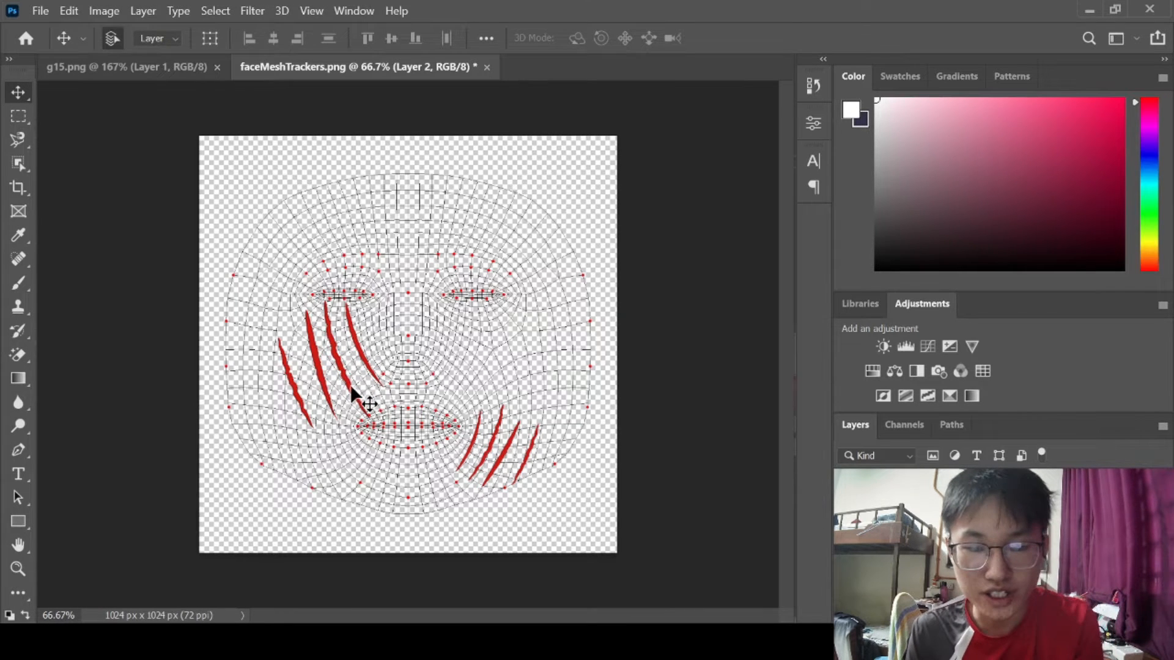
# Free-transform the scratches, scaling them to about 108% and positioning them over the template's cheeks.
pyautogui.hotkey('ctrl', 't')
pyautogui.moveTo(276, 299); pyautogui.dragTo(264, 289)
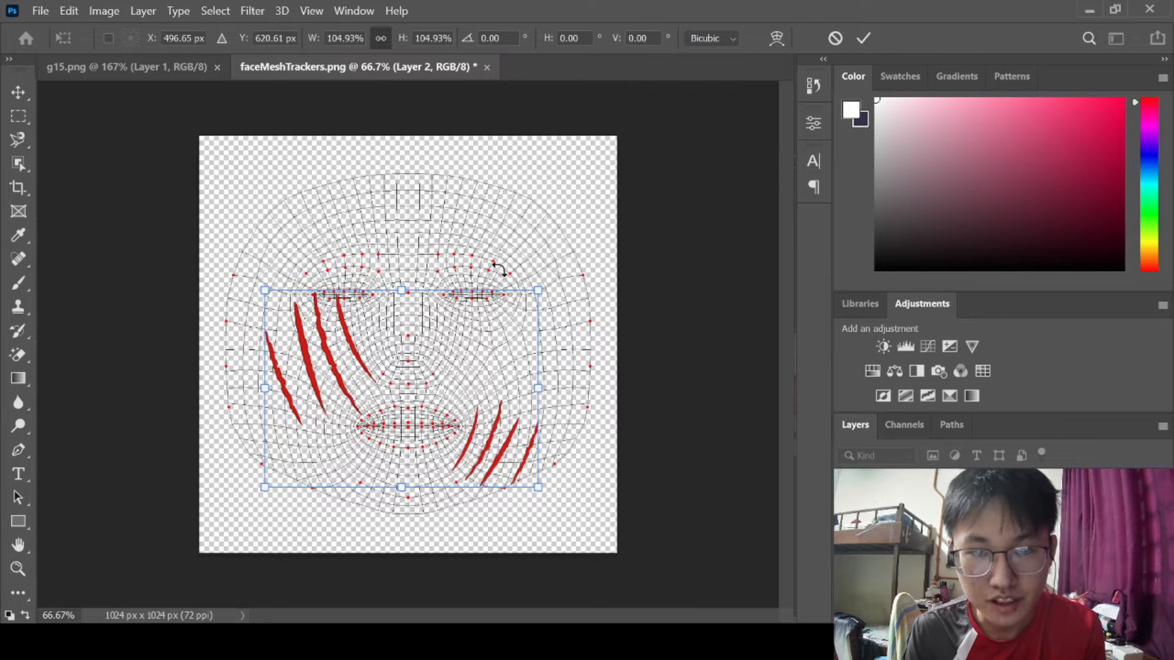
pyautogui.moveTo(324, 343); pyautogui.dragTo(316, 361)
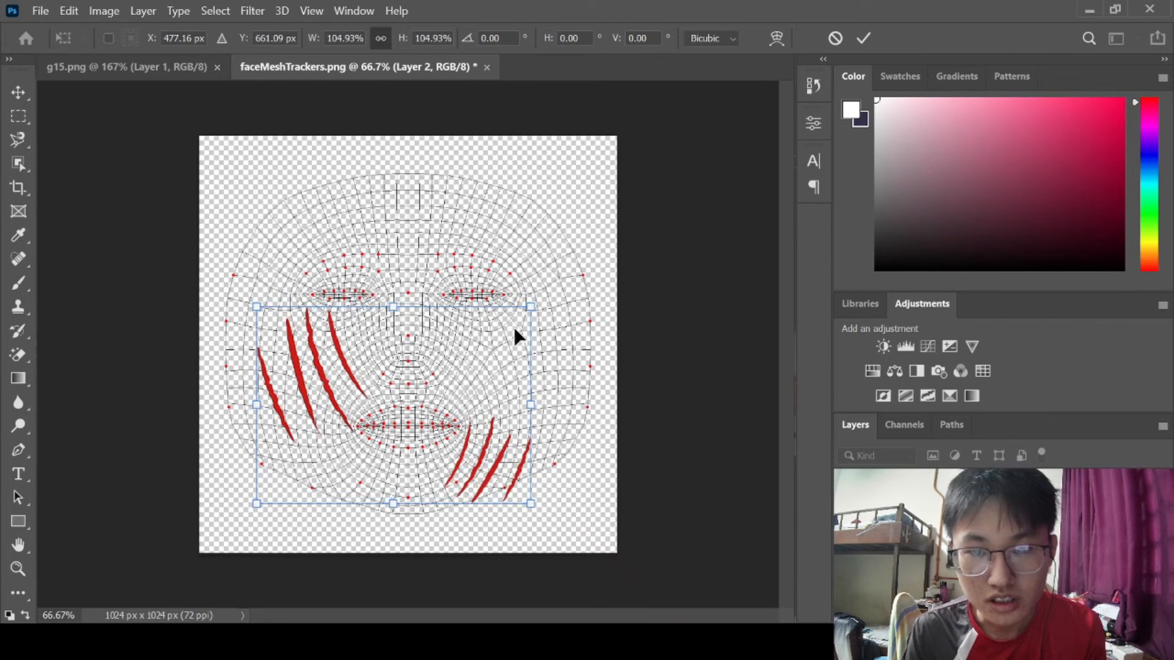
pyautogui.moveTo(532, 311); pyautogui.dragTo(541, 305)
pyautogui.moveTo(341, 361); pyautogui.dragTo(362, 318)
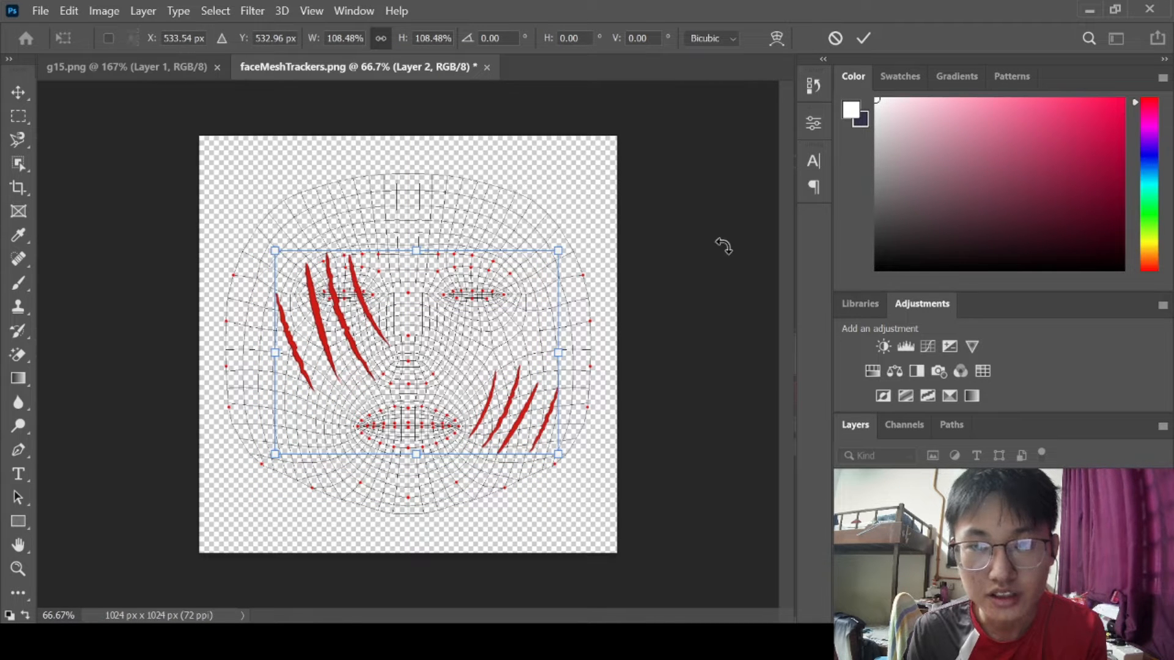
pyautogui.press('Return')
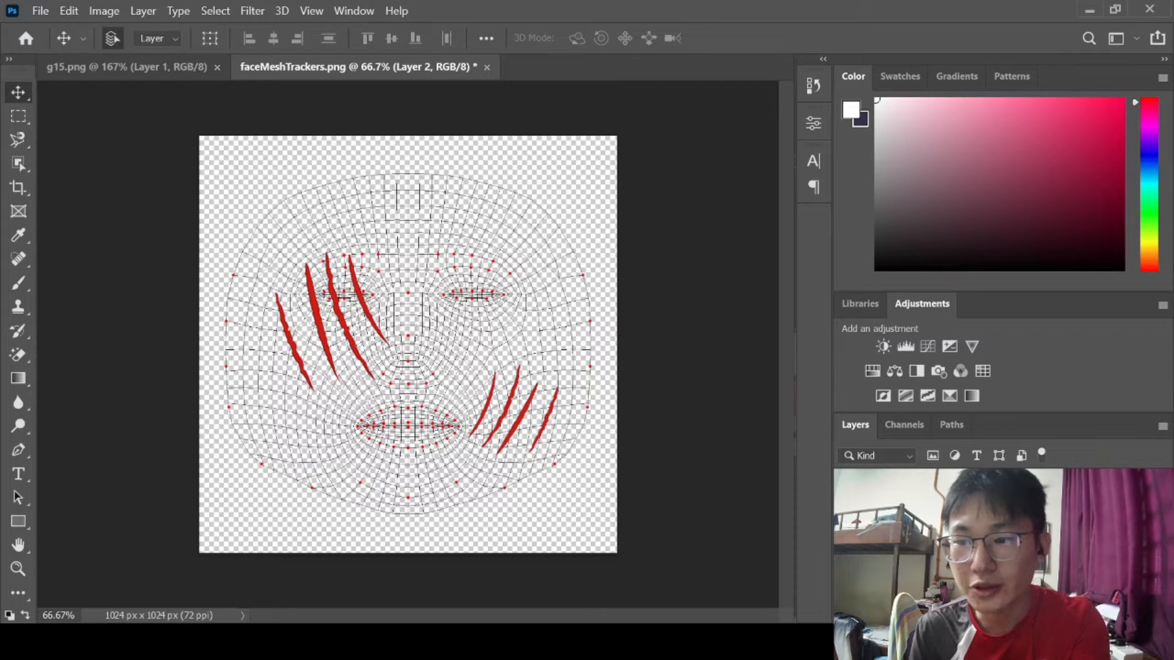
# Hide the face mesh template layer and switch to the Eraser with a 30 px brush.
pyautogui.click(847, 586)
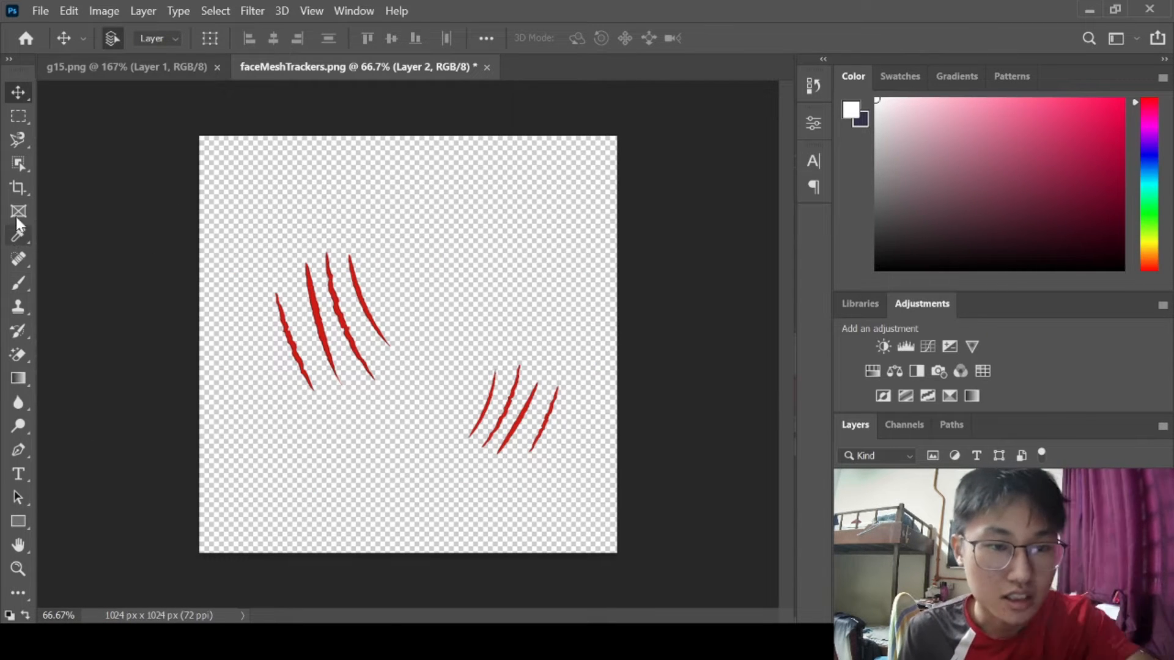
pyautogui.click(19, 262)
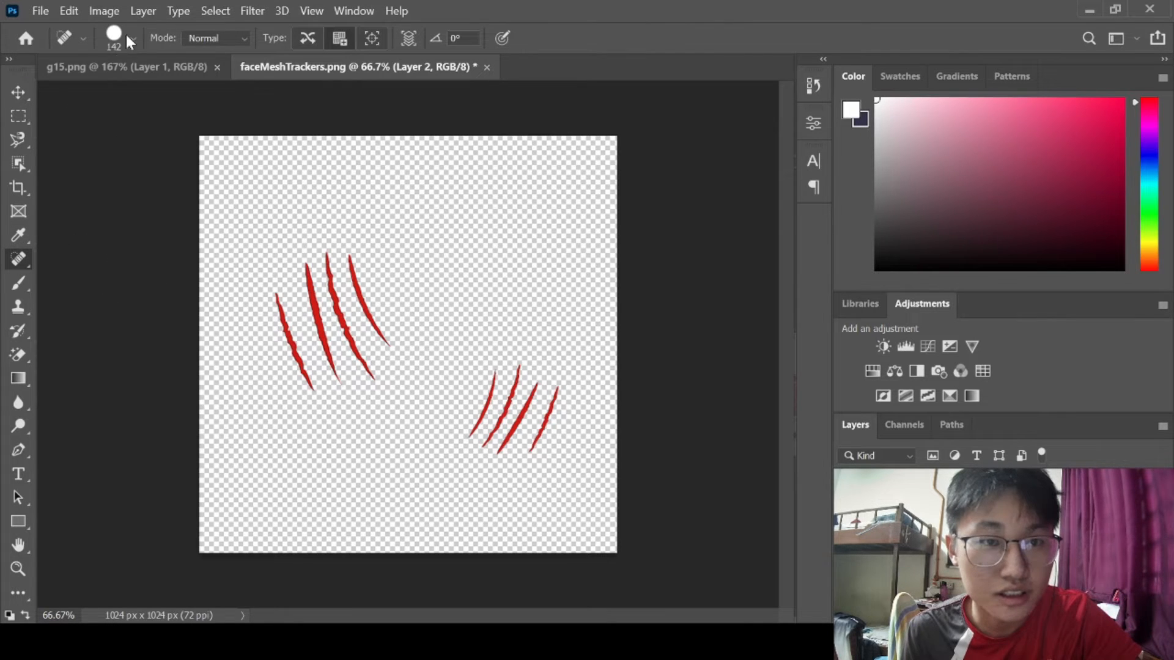
pyautogui.press('[')
pyautogui.press('[')
pyautogui.press('[')
pyautogui.press('[')
pyautogui.press('[')
pyautogui.press('[')
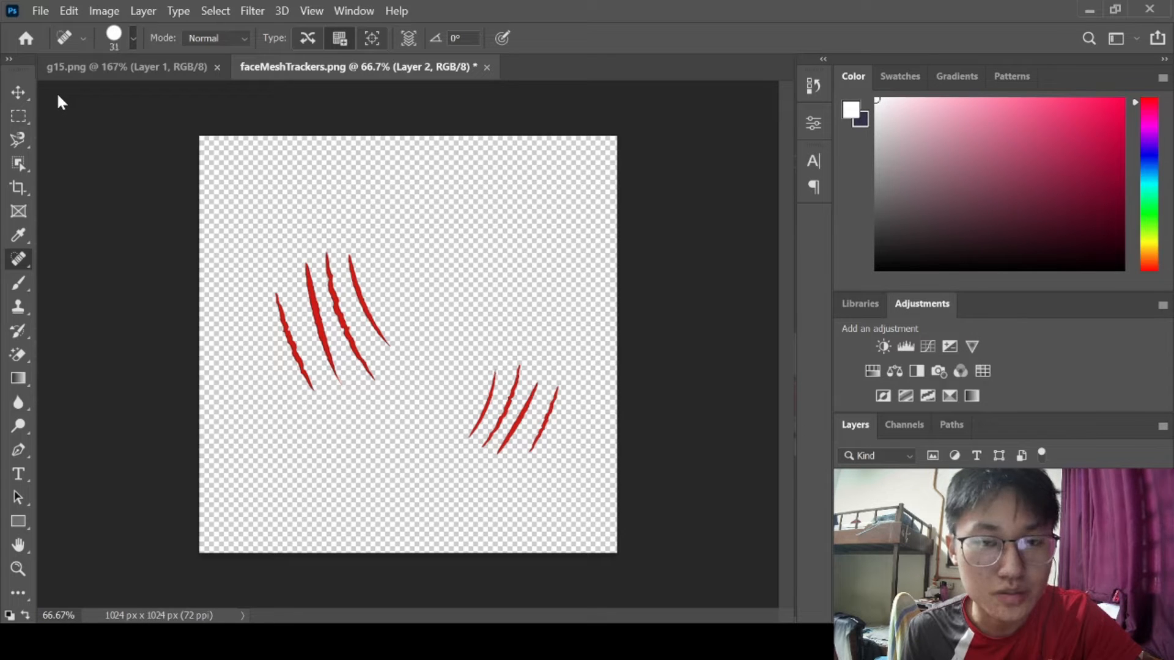
pyautogui.press('[')
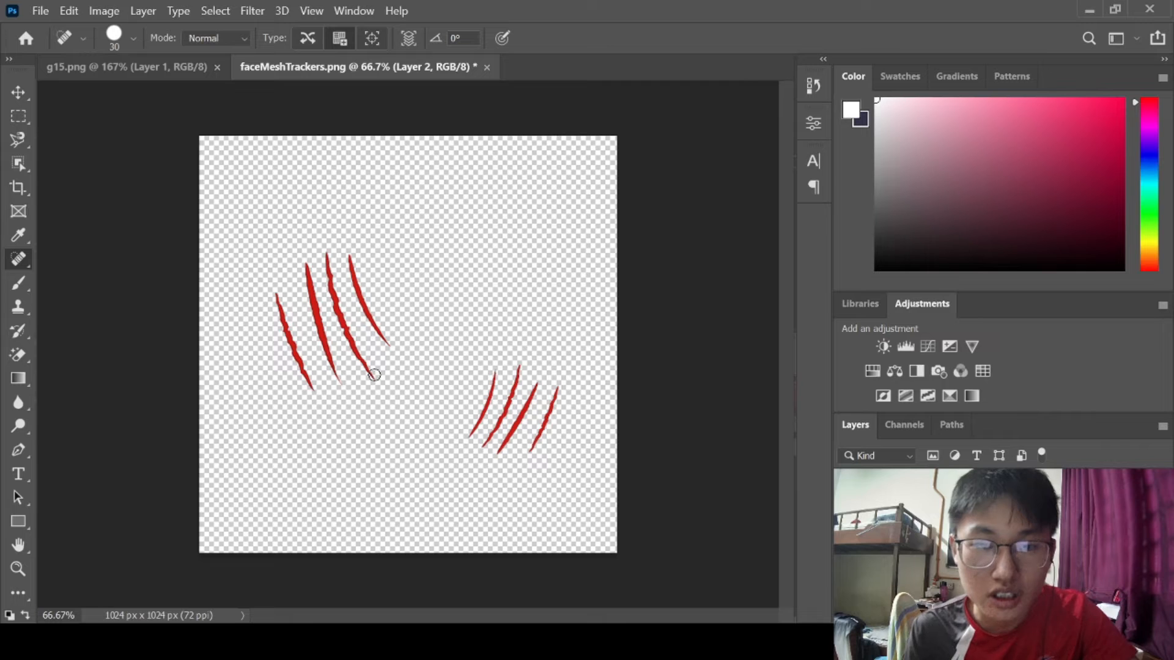
pyautogui.click(23, 356)
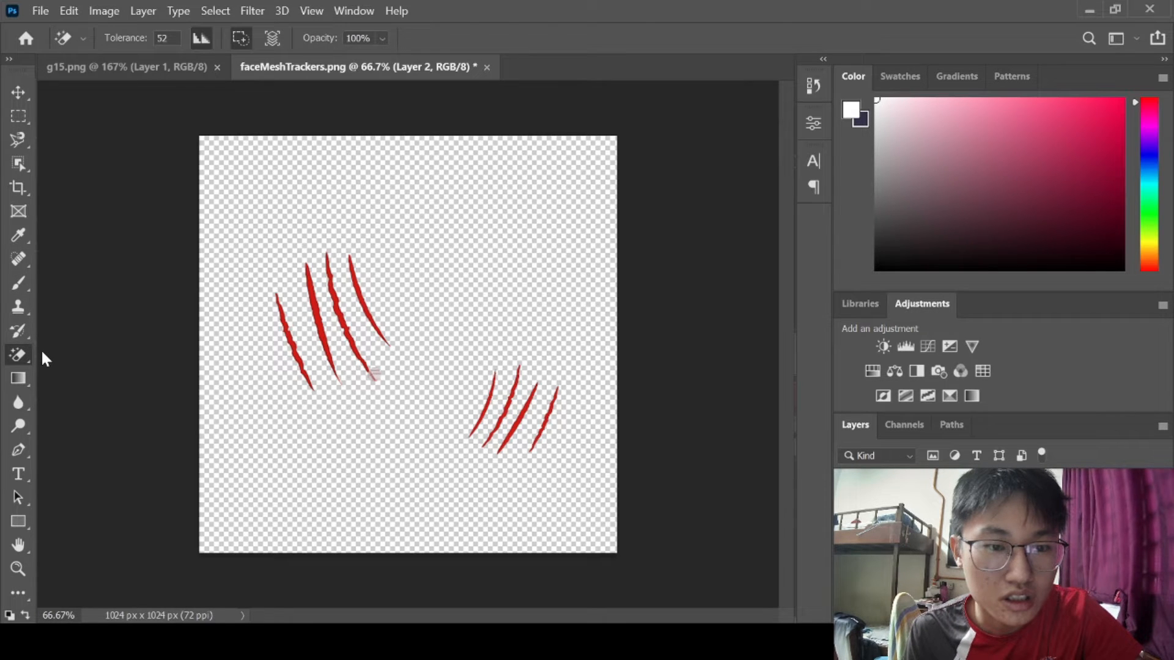
pyautogui.hotkey('shift', 'e')
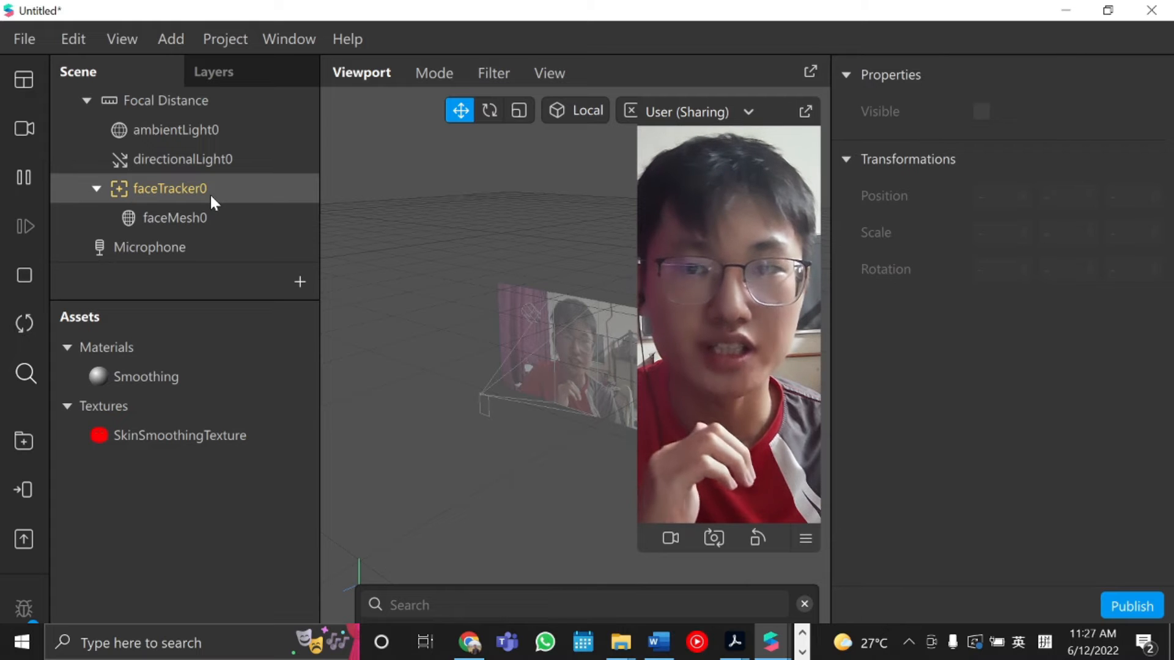
# Add a second Face Mesh object under faceTracker0.
pyautogui.click(211, 193)
pyautogui.rightClick(210, 195)
pyautogui.moveTo(228, 220)
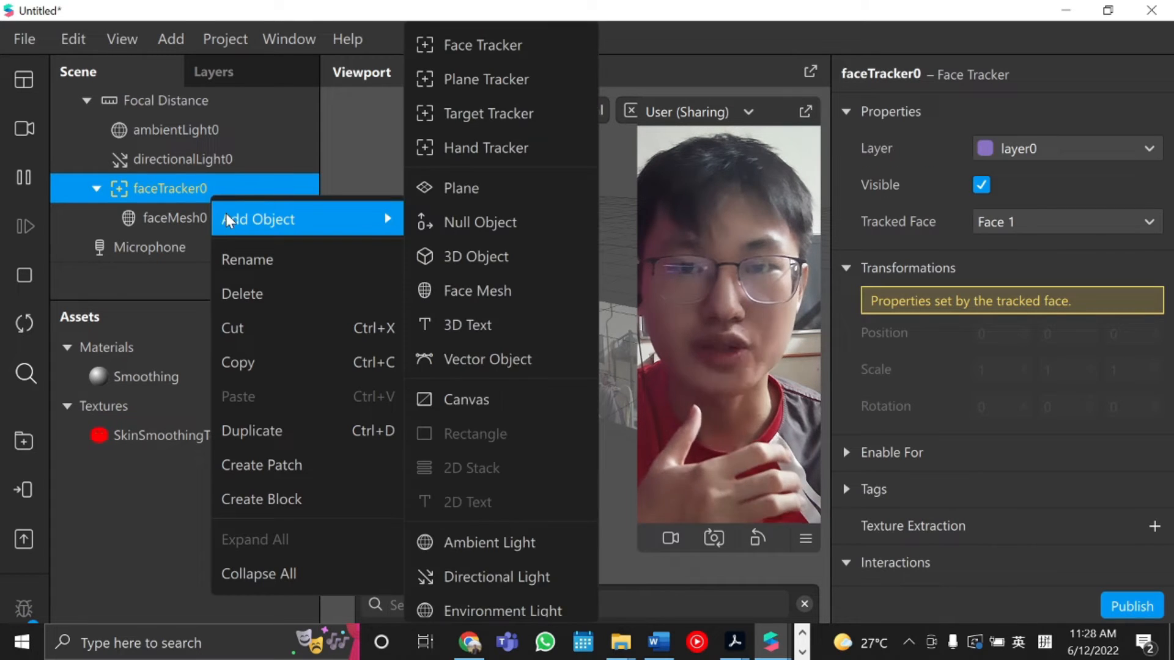
pyautogui.click(473, 291)
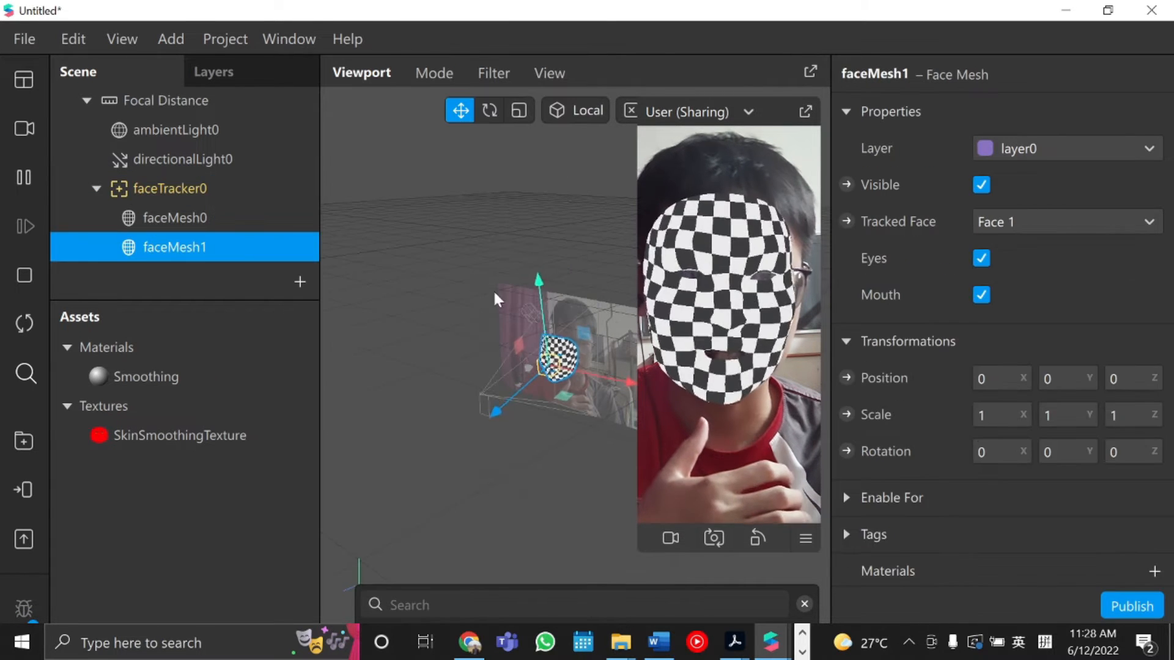
# Add a new material to the second face mesh.
pyautogui.scroll(-3, 1137, 502)
pyautogui.click(1152, 448)
pyautogui.click(1123, 522)
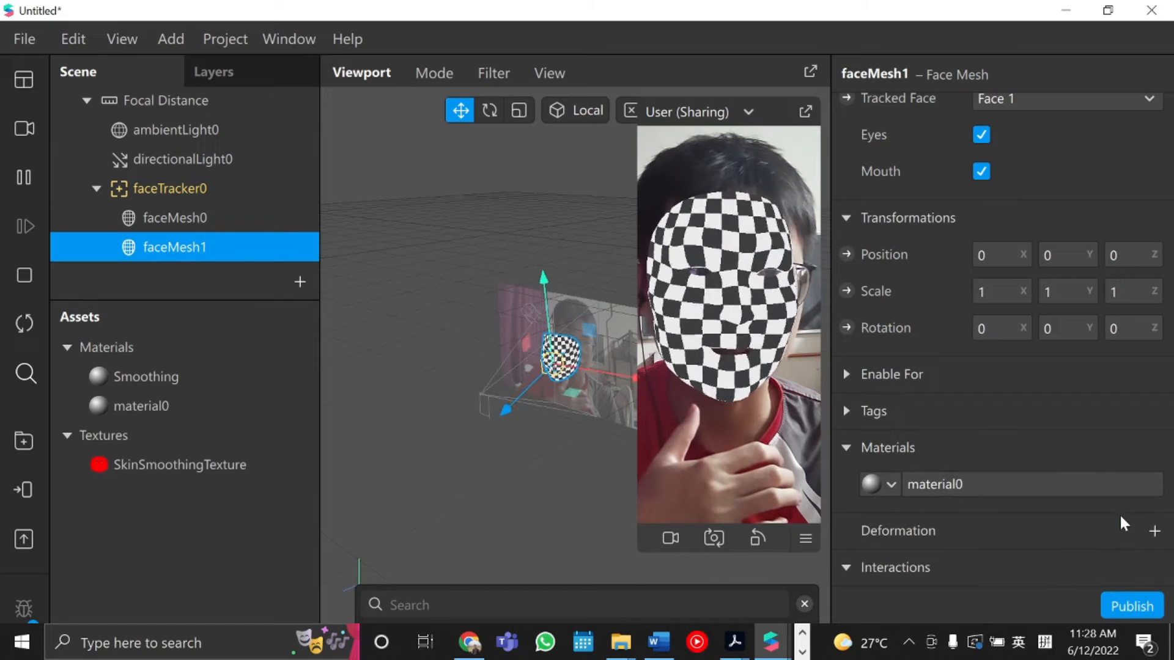
# Rename the new material to "Cat scratch".
pyautogui.doubleClick(127, 405)
pyautogui.press('BackSpace')
pyautogui.write('Cat scartch')
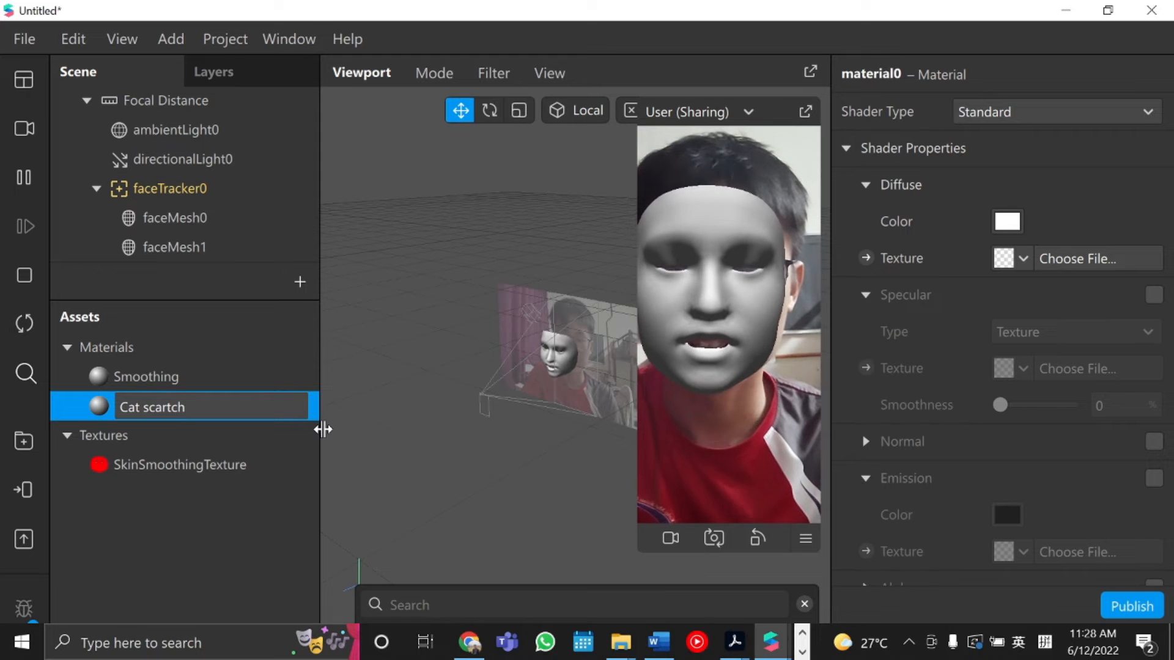
pyautogui.press('BackSpace')
pyautogui.press('BackSpace')
pyautogui.press('BackSpace')
pyautogui.press('BackSpace')
pyautogui.press('BackSpace')
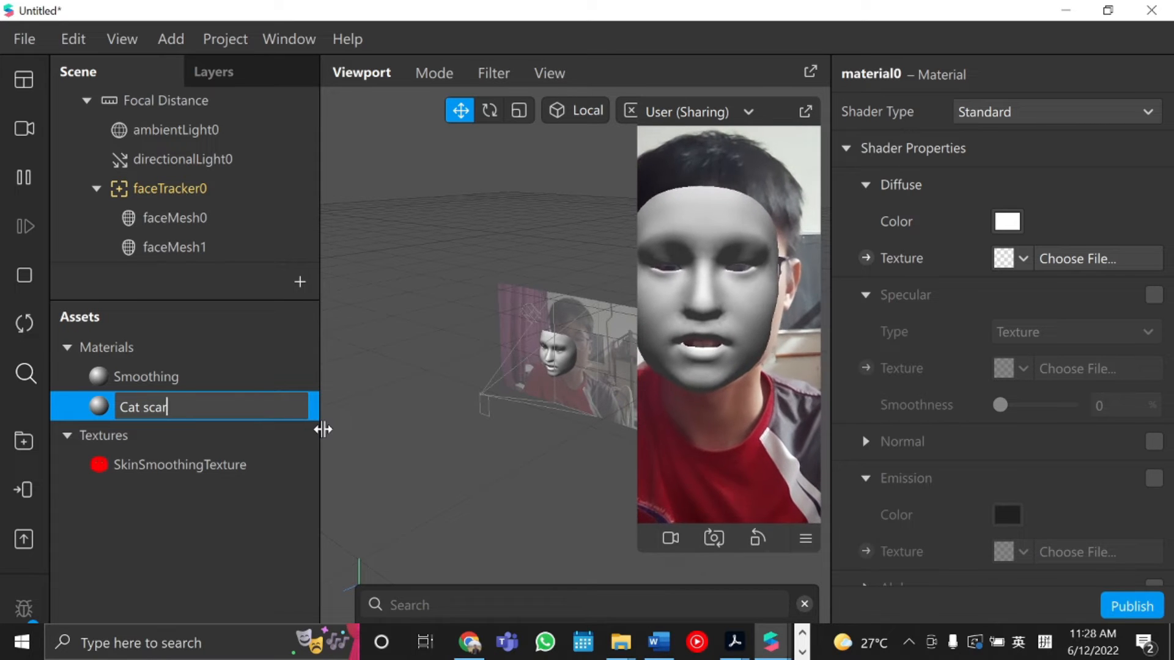
pyautogui.write('ratch')
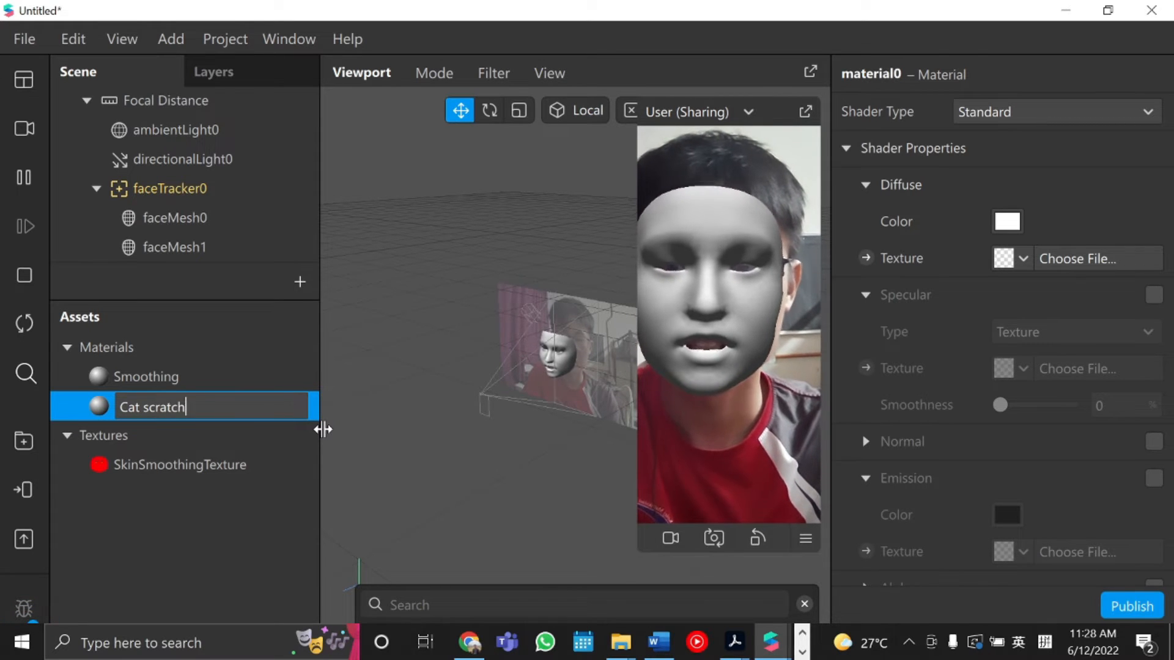
pyautogui.click(263, 564)
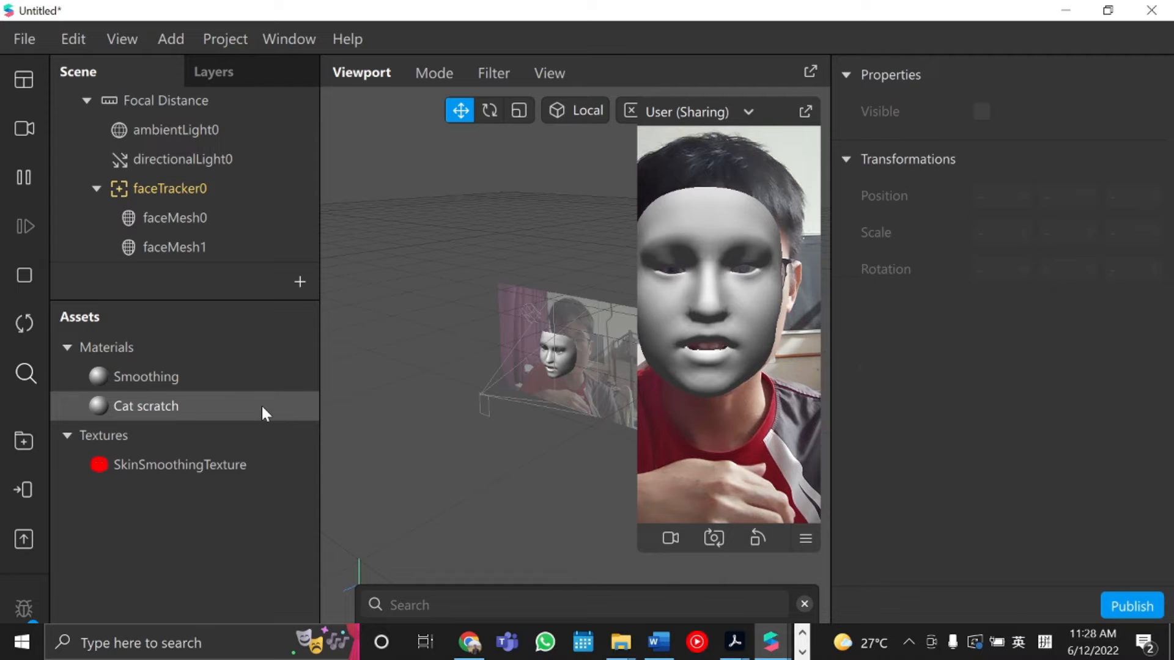
# Give the Cat scratch material's diffuse texture a new animation sequence.
pyautogui.click(261, 404)
pyautogui.click(1096, 110)
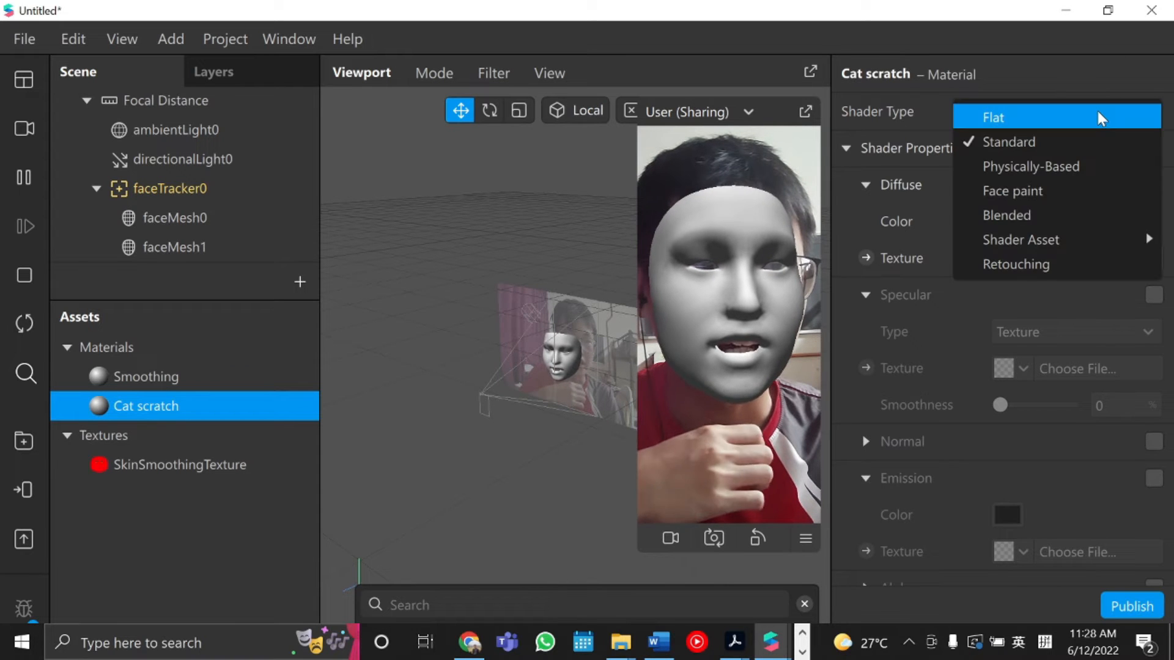
pyautogui.click(1015, 259)
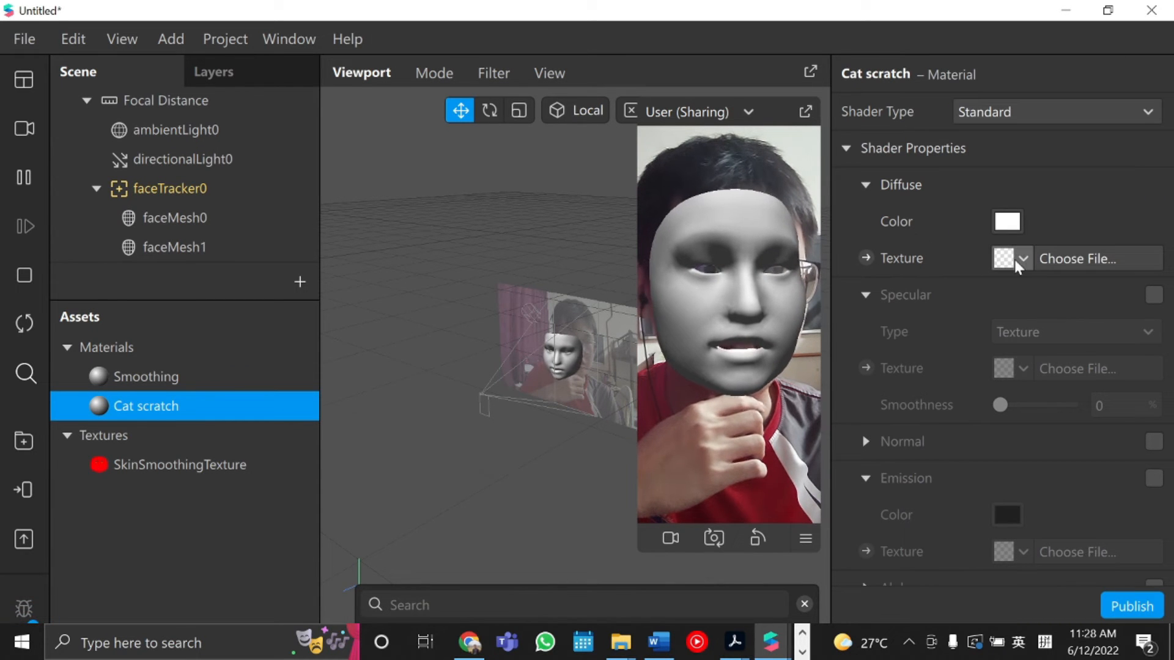
pyautogui.click(1014, 259)
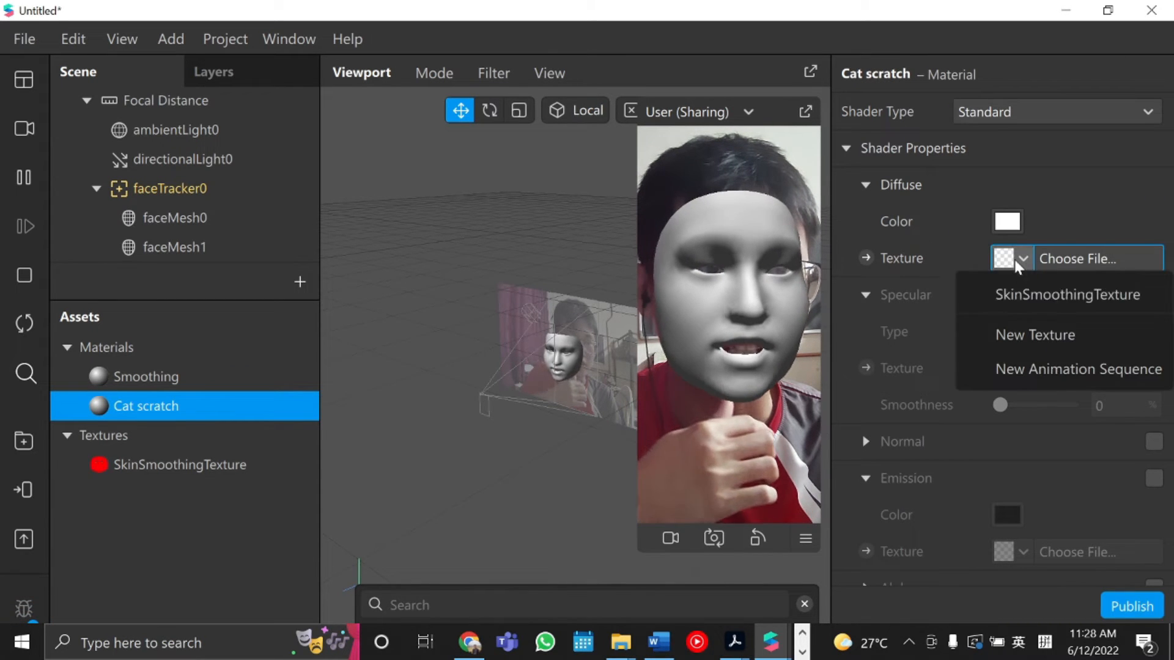
pyautogui.click(1032, 368)
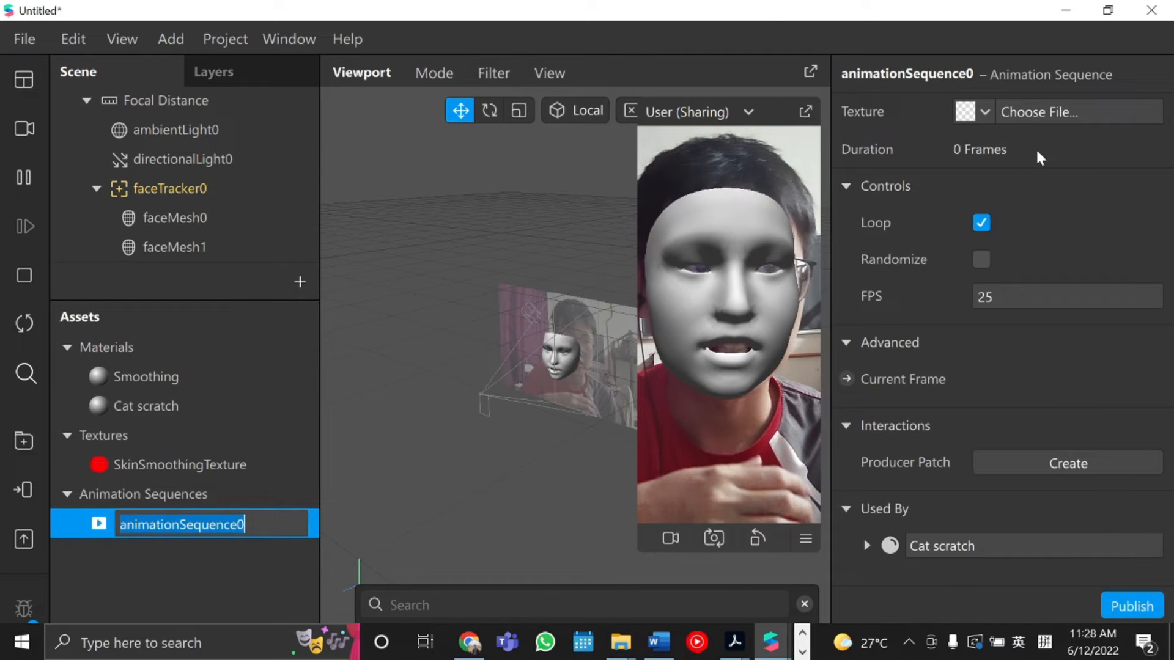
# Load the scratch frames g1 to g15 from the facescratch folder into the Cat scratch animation sequence.
pyautogui.click(1052, 116)
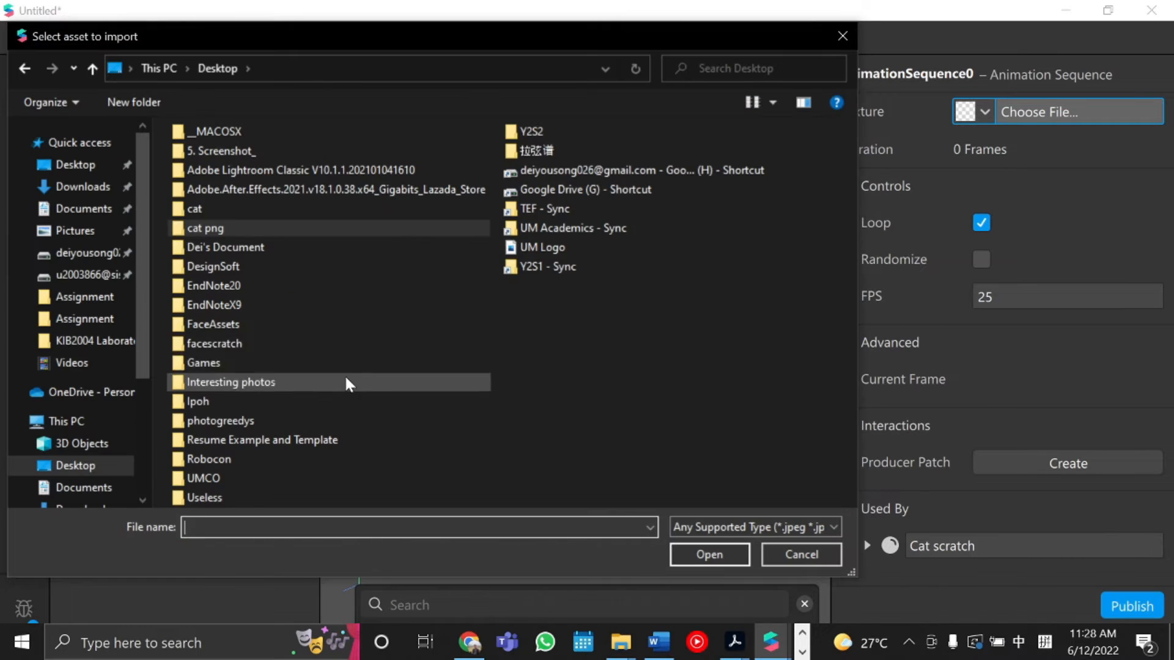
pyautogui.doubleClick(349, 344)
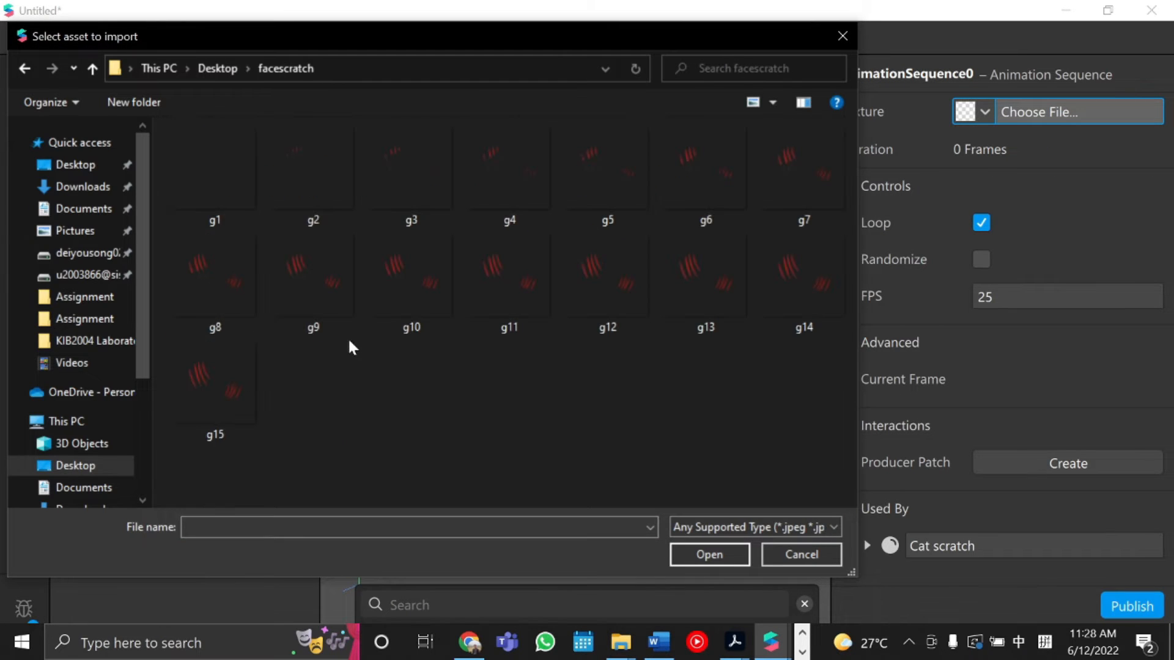
pyautogui.moveTo(813, 434); pyautogui.dragTo(211, 143)
pyautogui.click(692, 557)
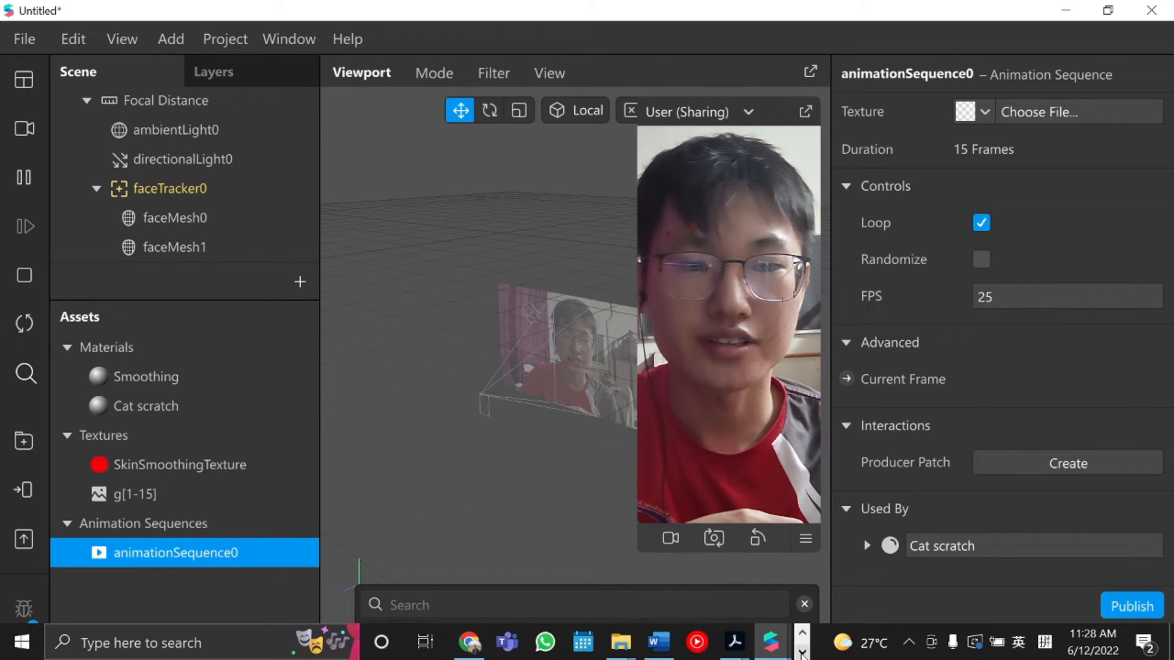
pyautogui.click(802, 652)
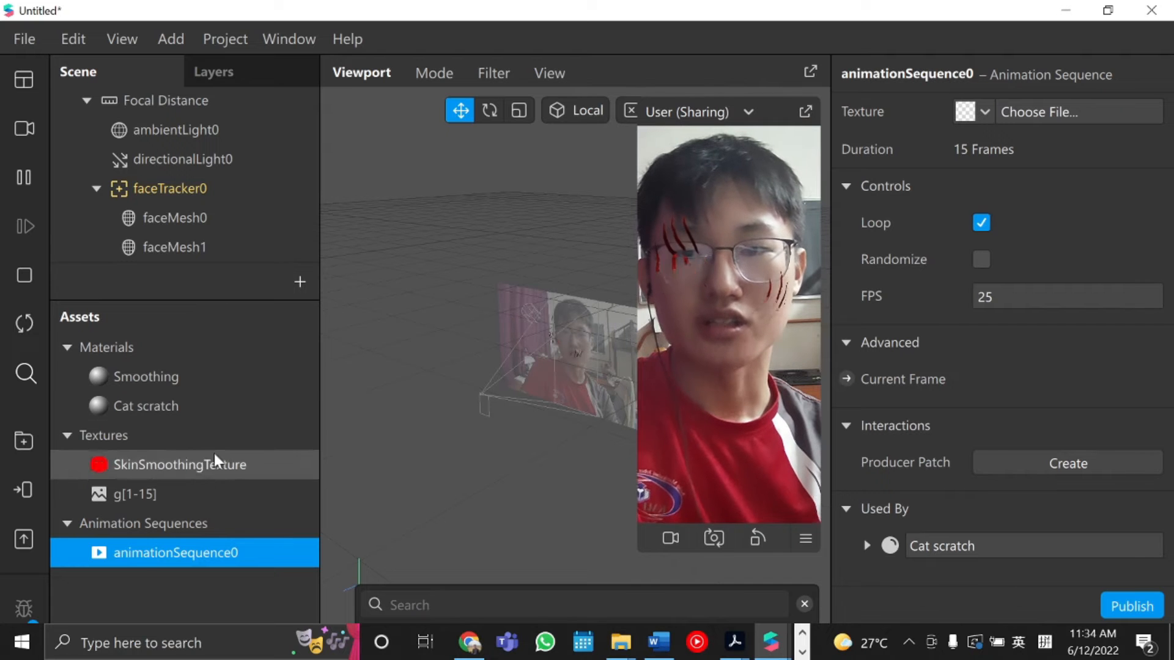
# Add a third Face Mesh object under faceTracker0.
pyautogui.click(118, 193)
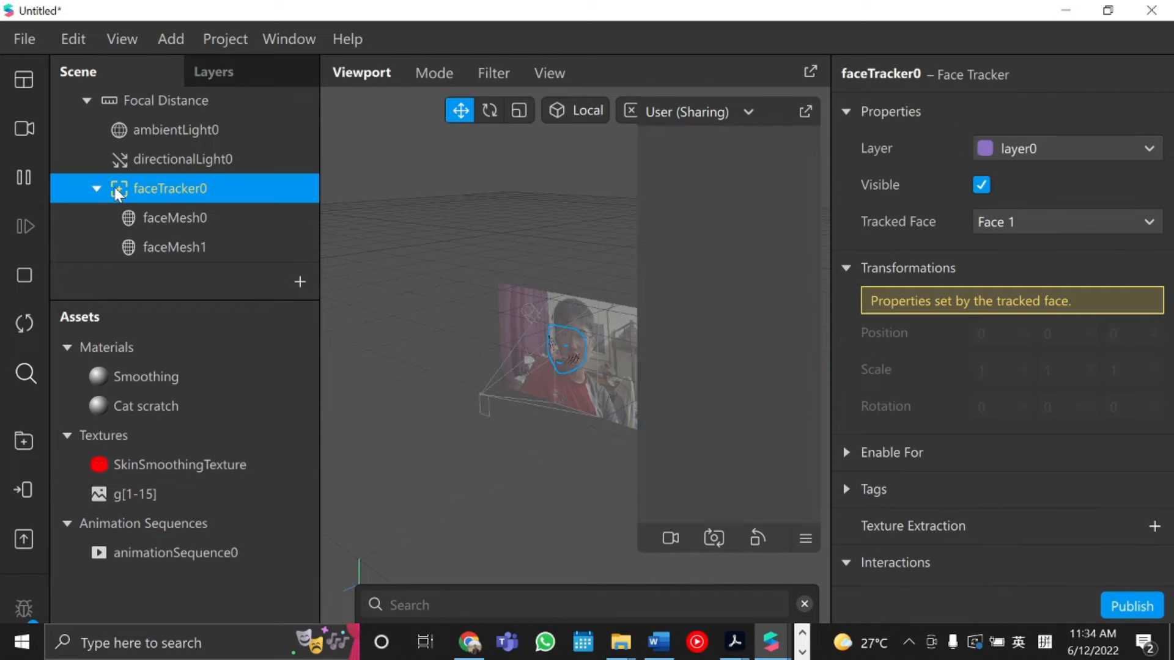
pyautogui.rightClick(117, 193)
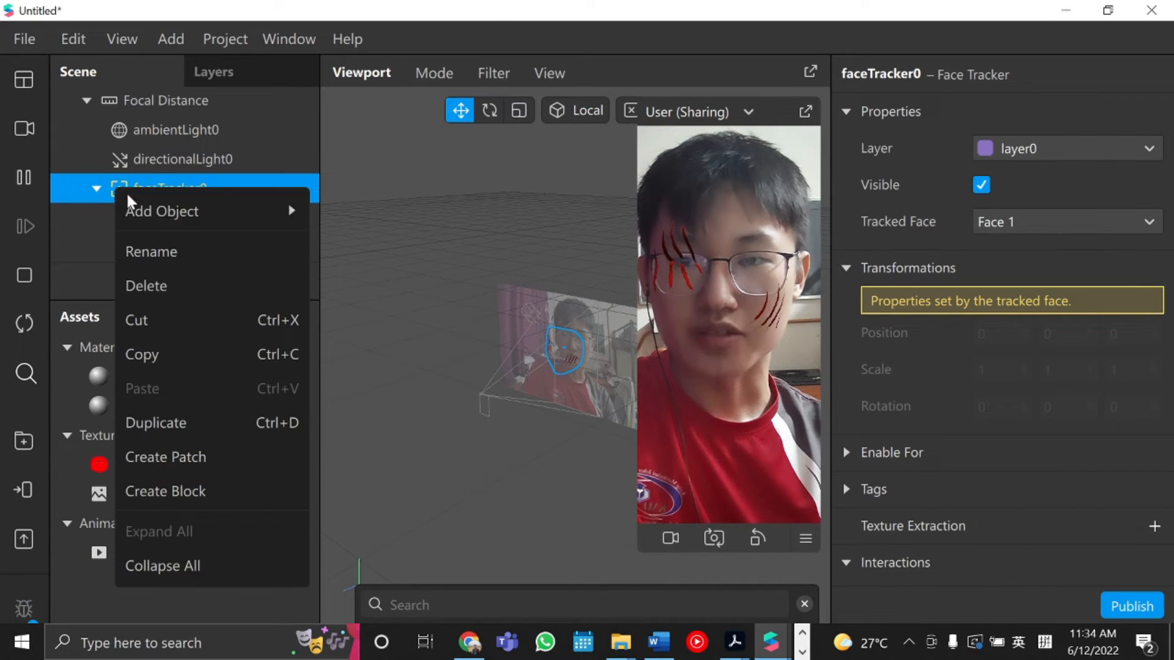
pyautogui.moveTo(175, 218)
pyautogui.click(360, 290)
# Create a new material for the third face mesh.
pyautogui.scroll(-3, 1041, 552)
pyautogui.click(1154, 448)
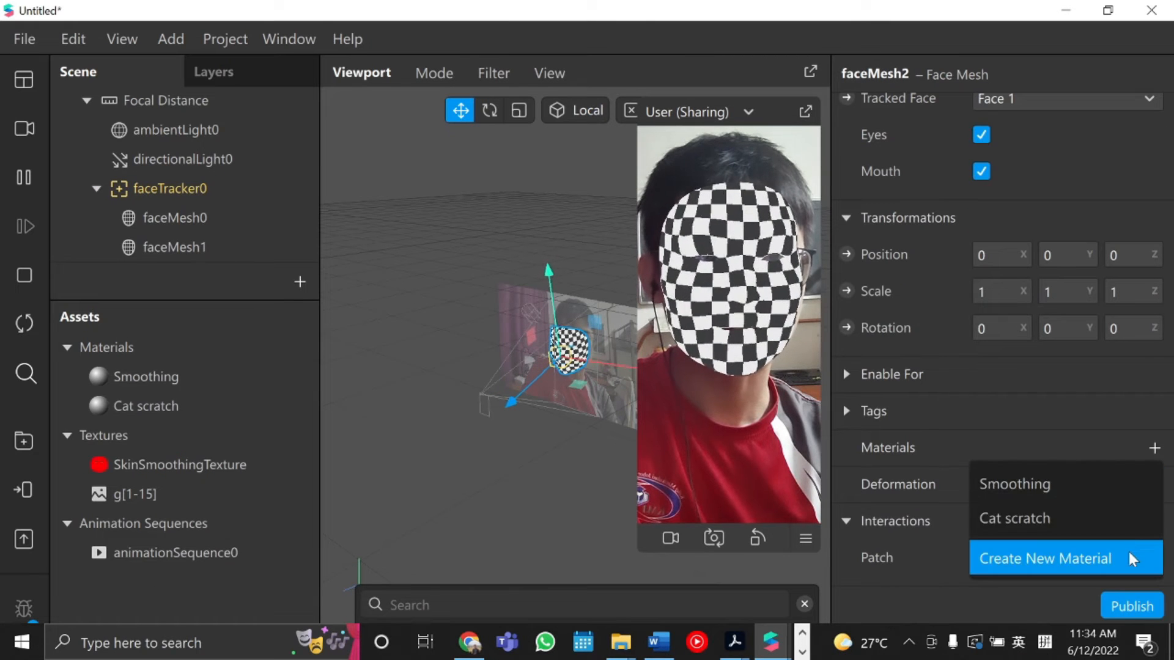
pyautogui.click(1129, 558)
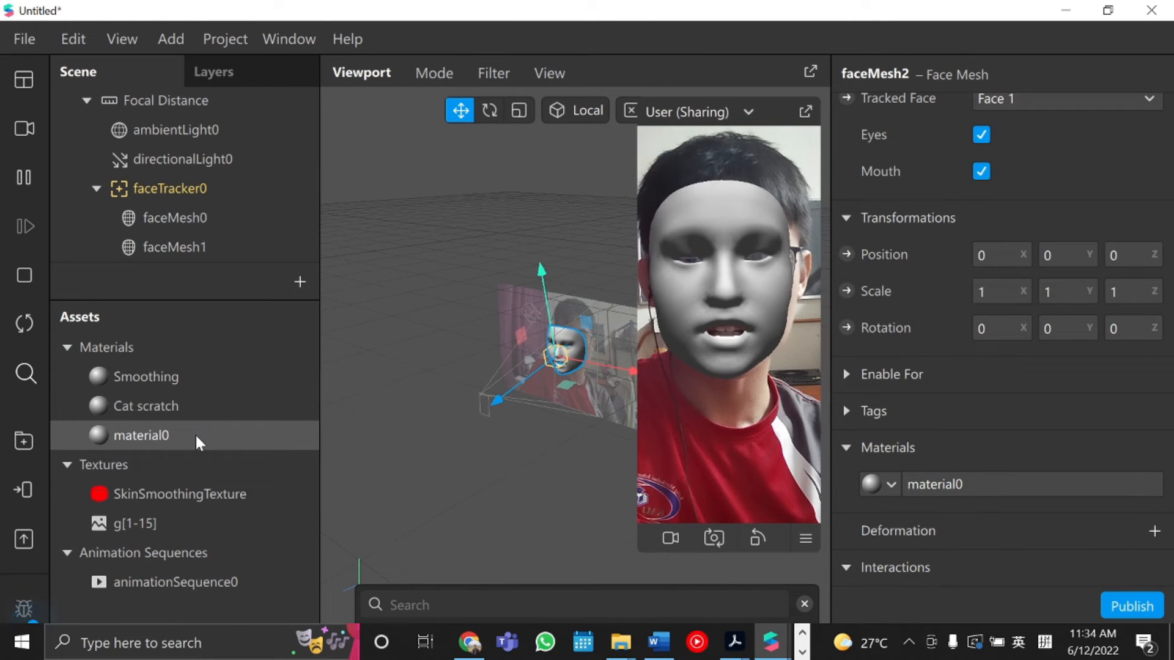
# Rename the new material to "Cat fighting".
pyautogui.doubleClick(156, 436)
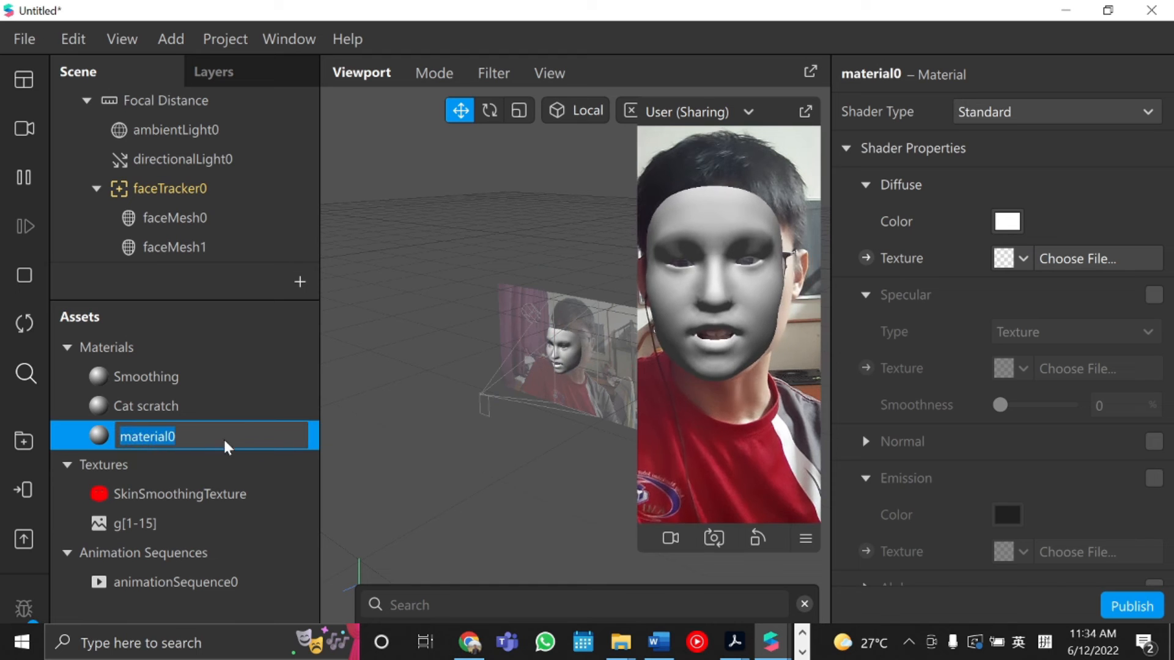
pyautogui.hotkey('ctrl', 'a')
pyautogui.write('Cat f')
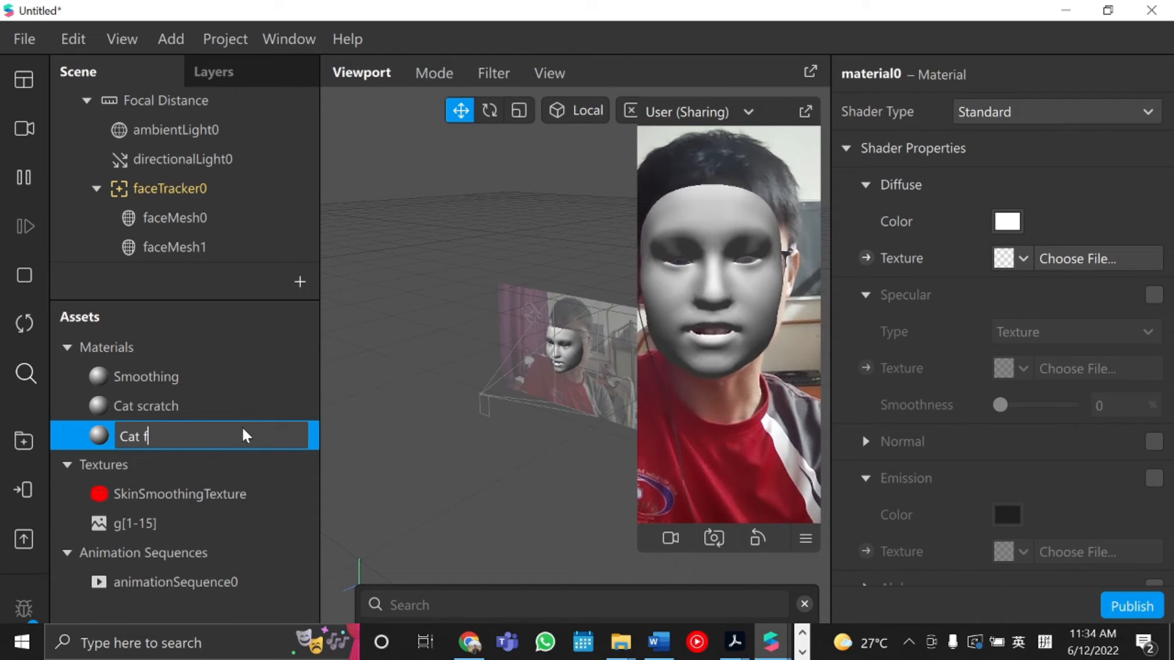
pyautogui.write('ighting')
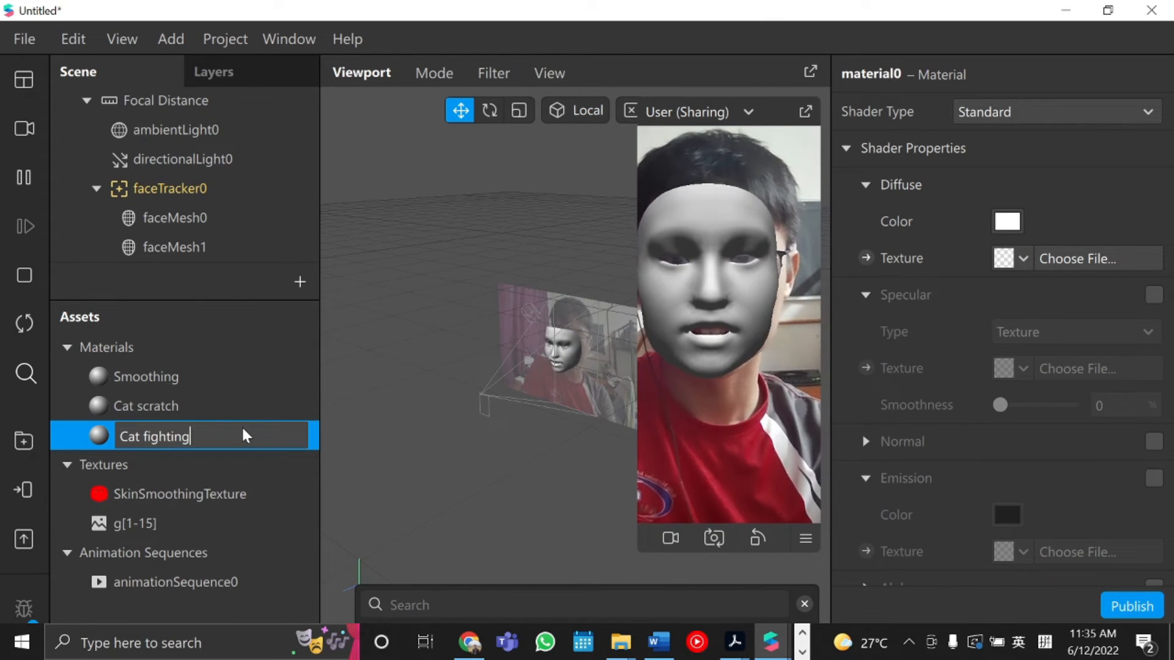
pyautogui.press('Return')
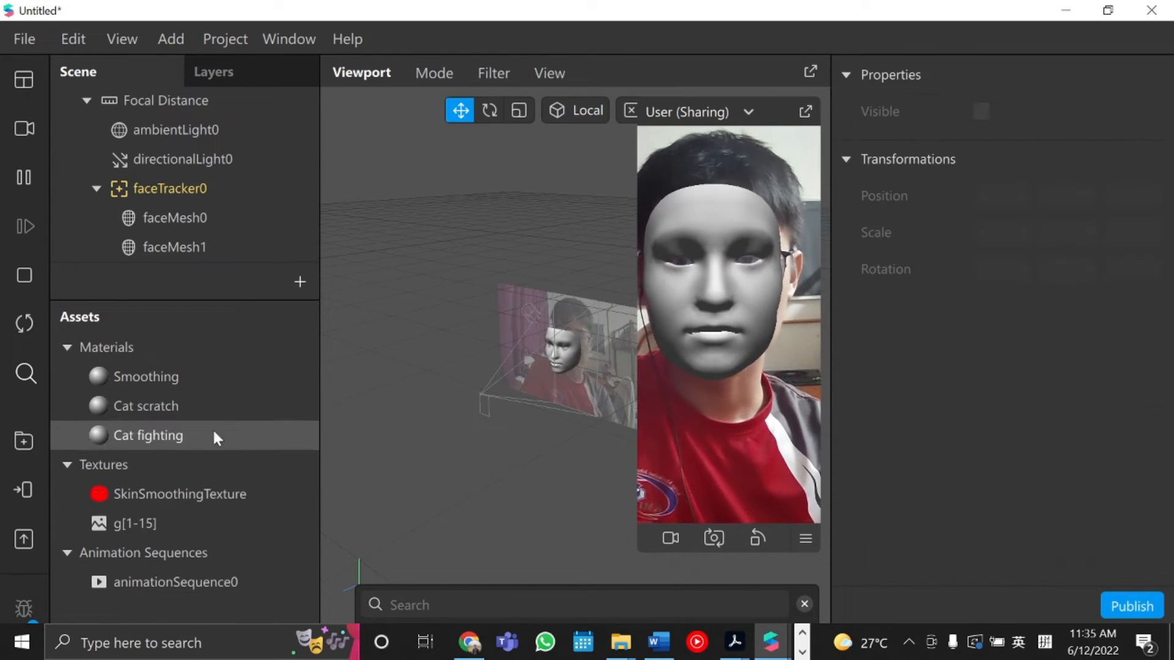
# Give the Cat fighting material's diffuse texture a new animation sequence.
pyautogui.click(87, 433)
pyautogui.click(1019, 268)
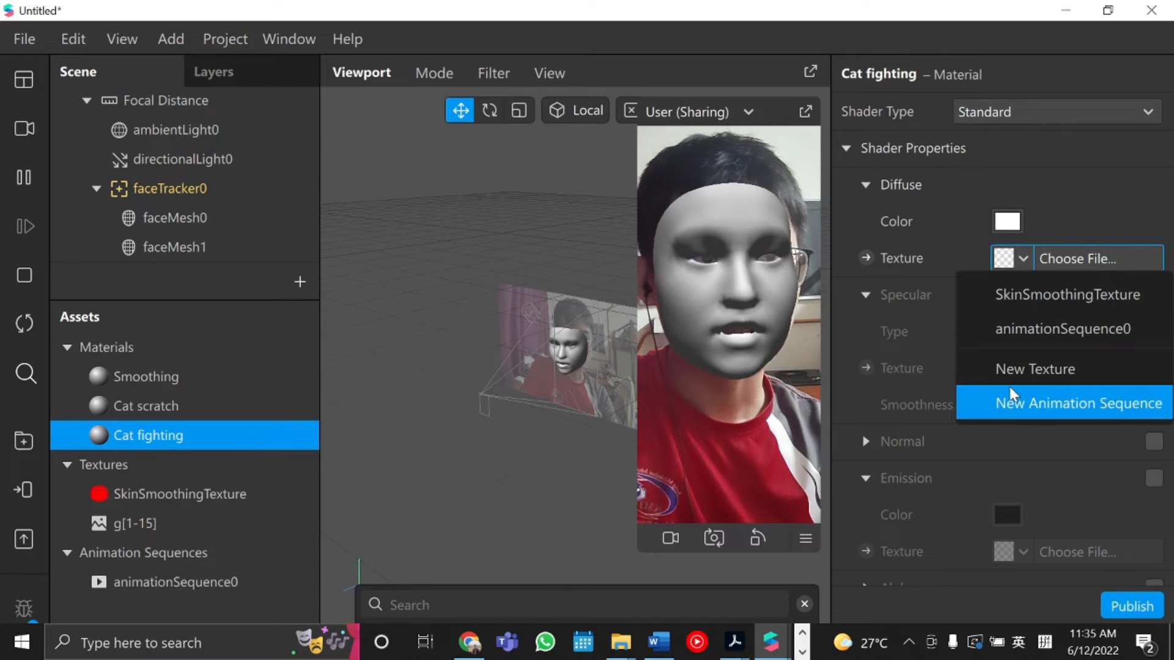
pyautogui.click(1015, 402)
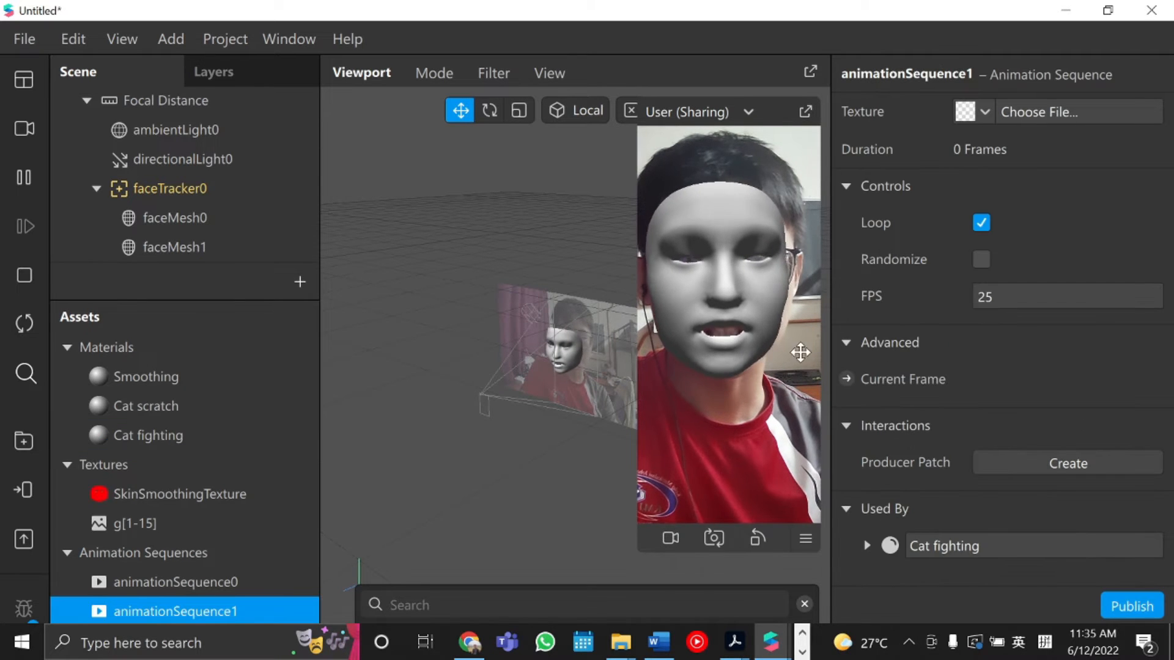
# Load all frames from the cat png folder into the new animation sequence.
pyautogui.click(984, 114)
pyautogui.click(1033, 111)
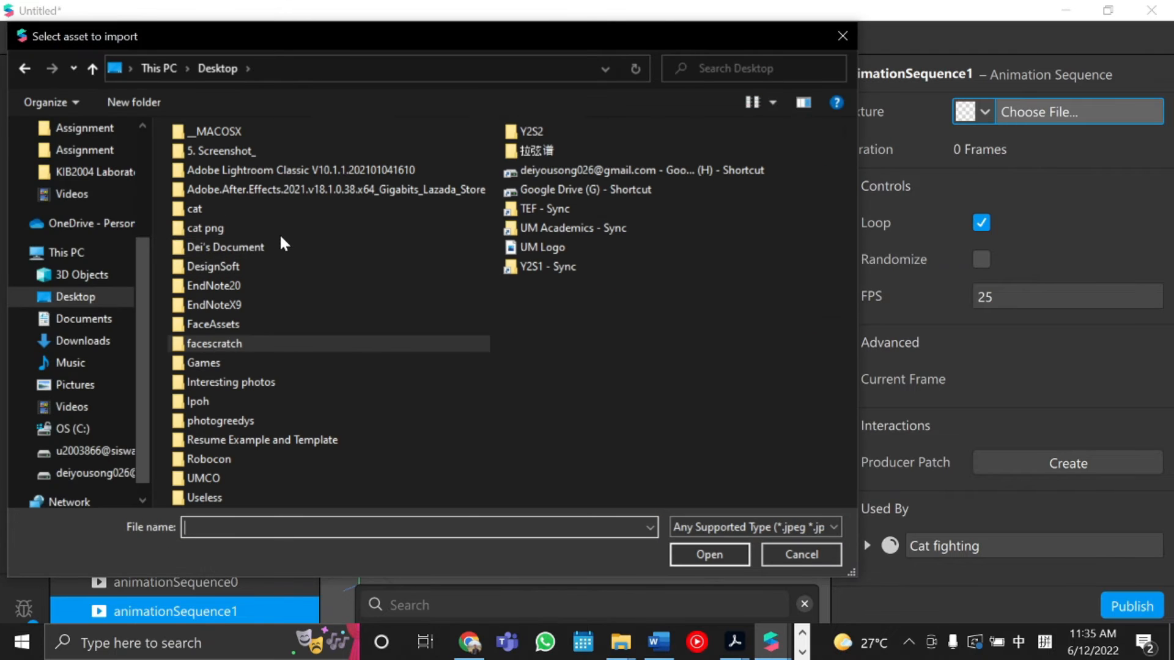
pyautogui.click(281, 228)
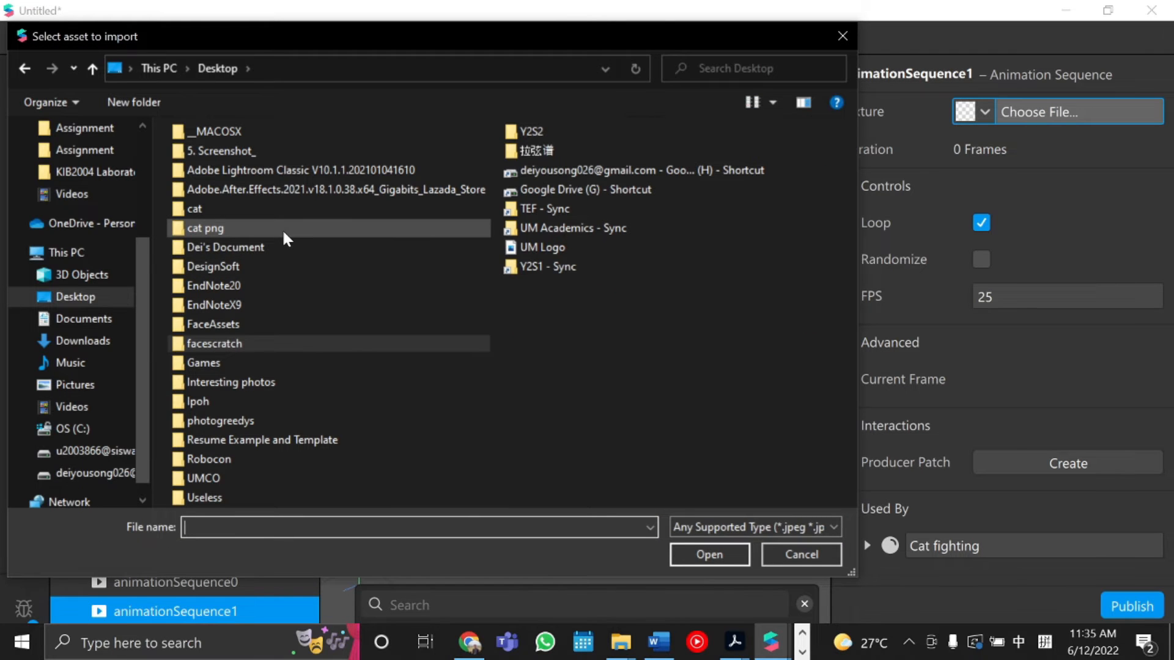
pyautogui.click(709, 553)
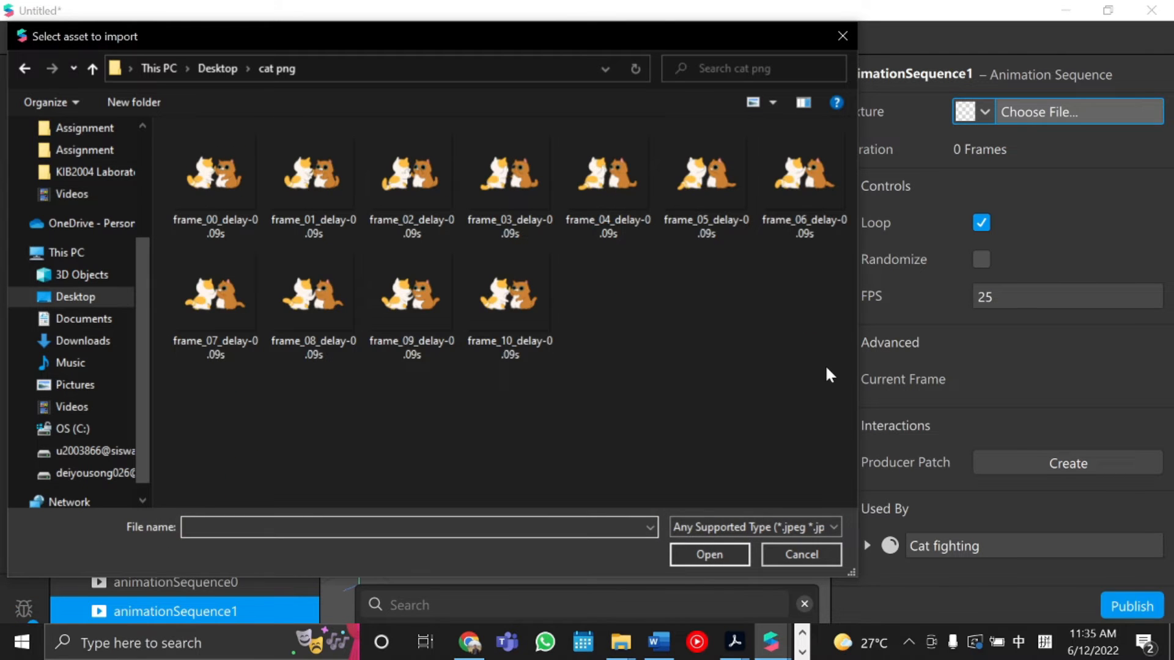
pyautogui.moveTo(819, 394); pyautogui.dragTo(244, 172)
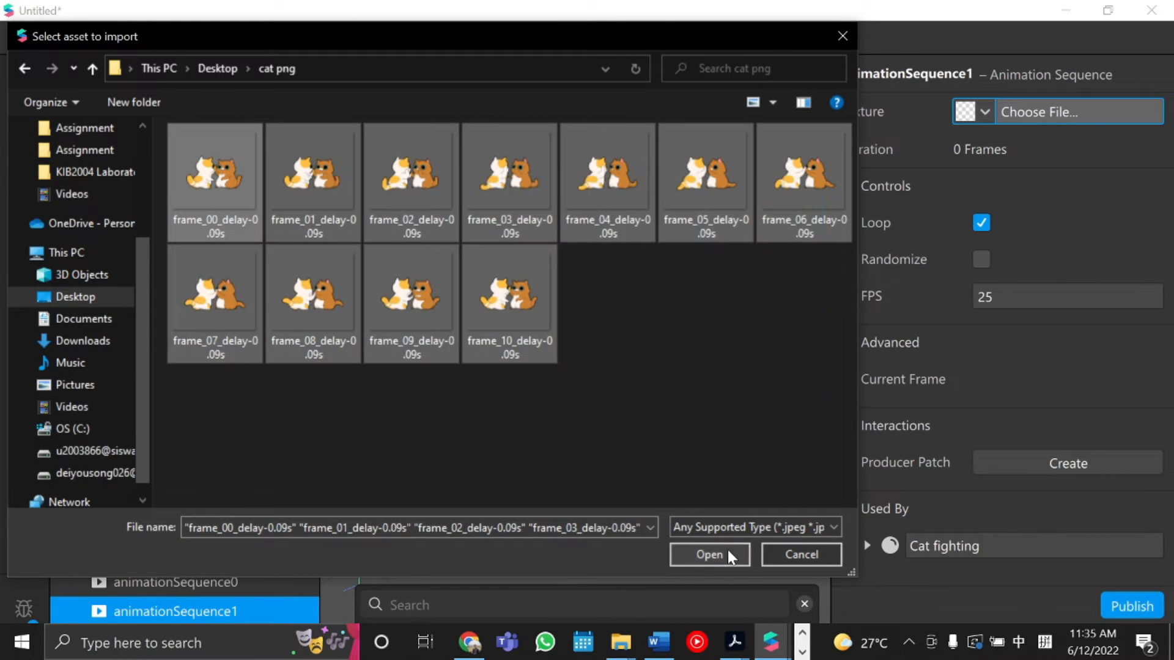
pyautogui.click(710, 554)
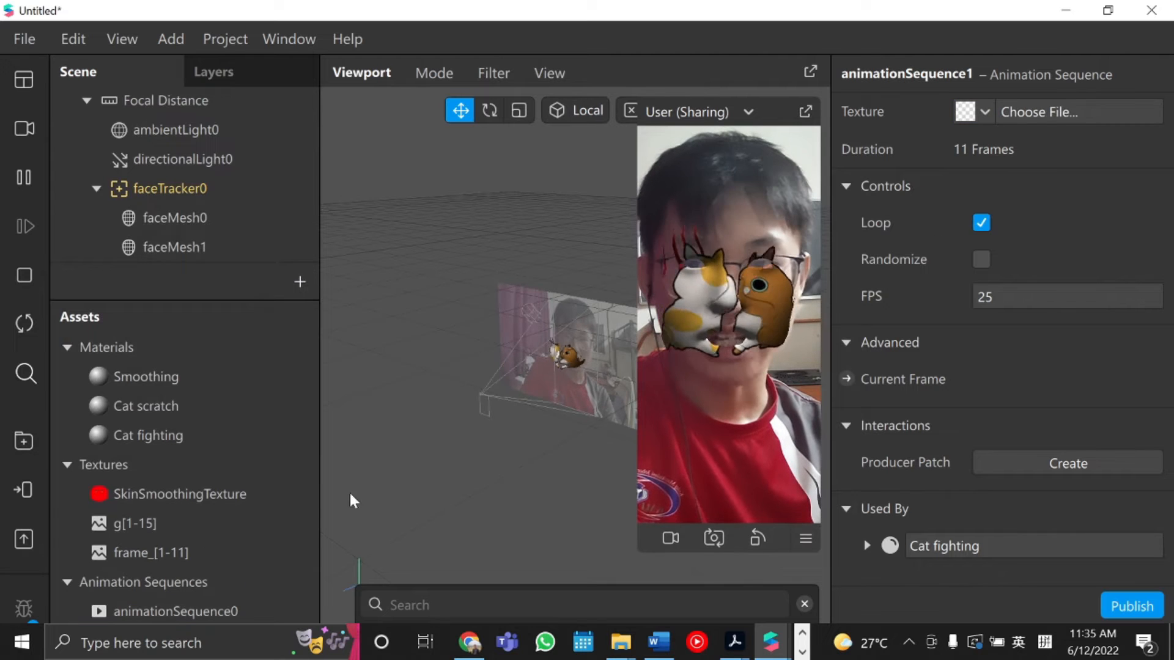
# Change the Cat fighting material's shader type to Flat.
pyautogui.click(223, 437)
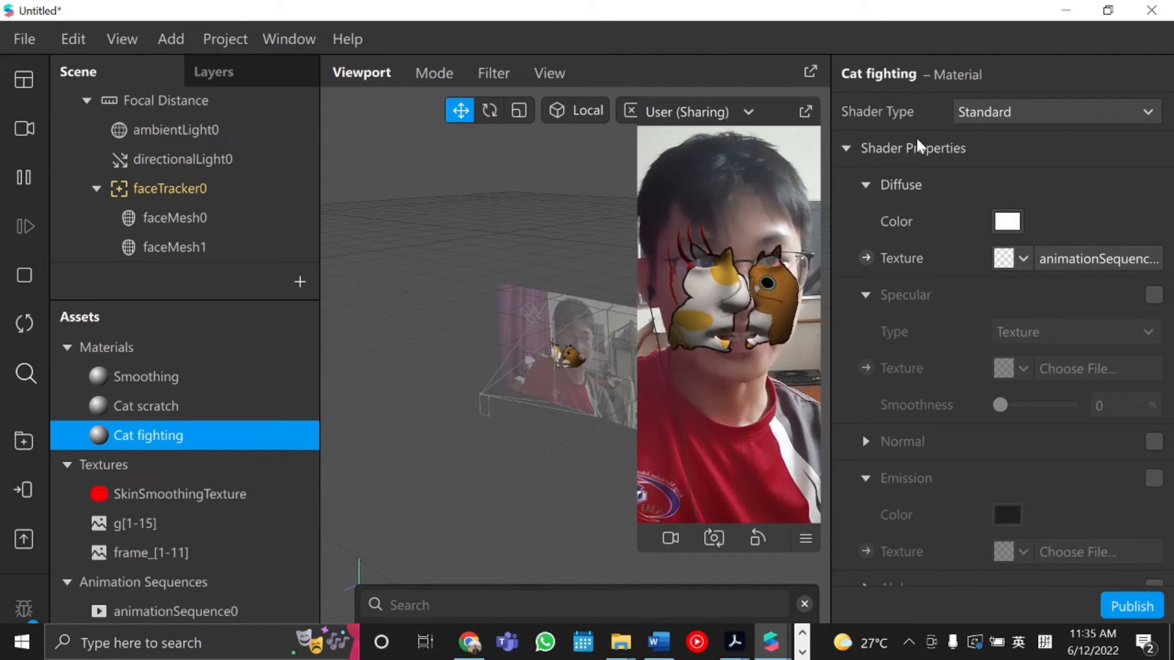
pyautogui.click(1011, 113)
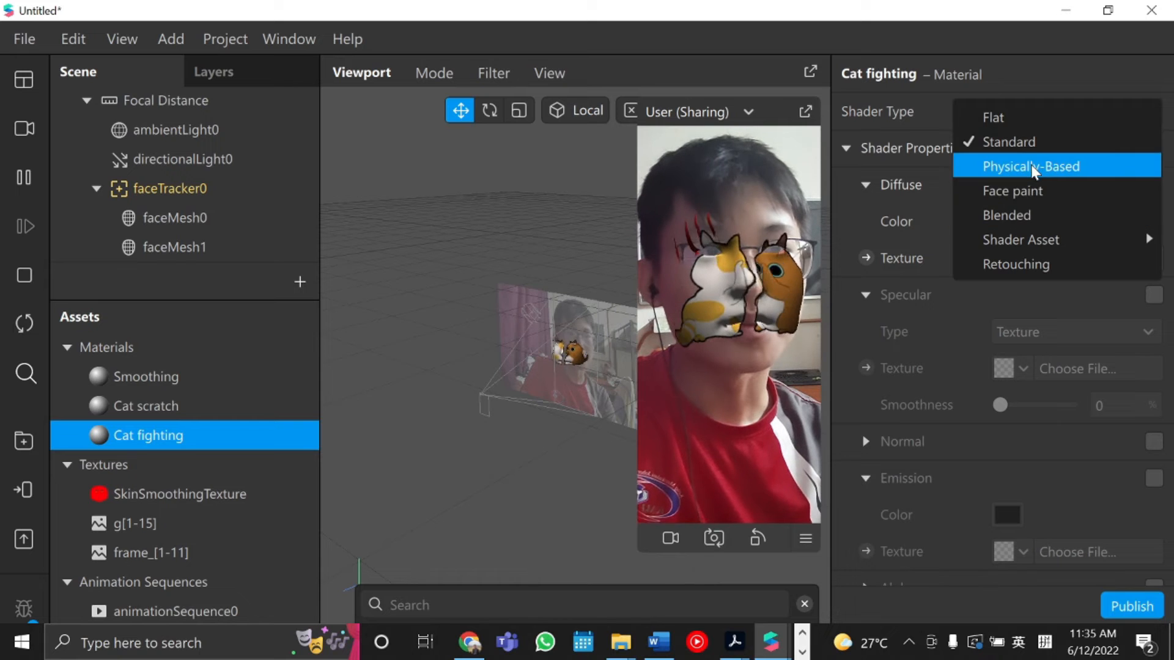
pyautogui.click(1030, 164)
pyautogui.click(1039, 117)
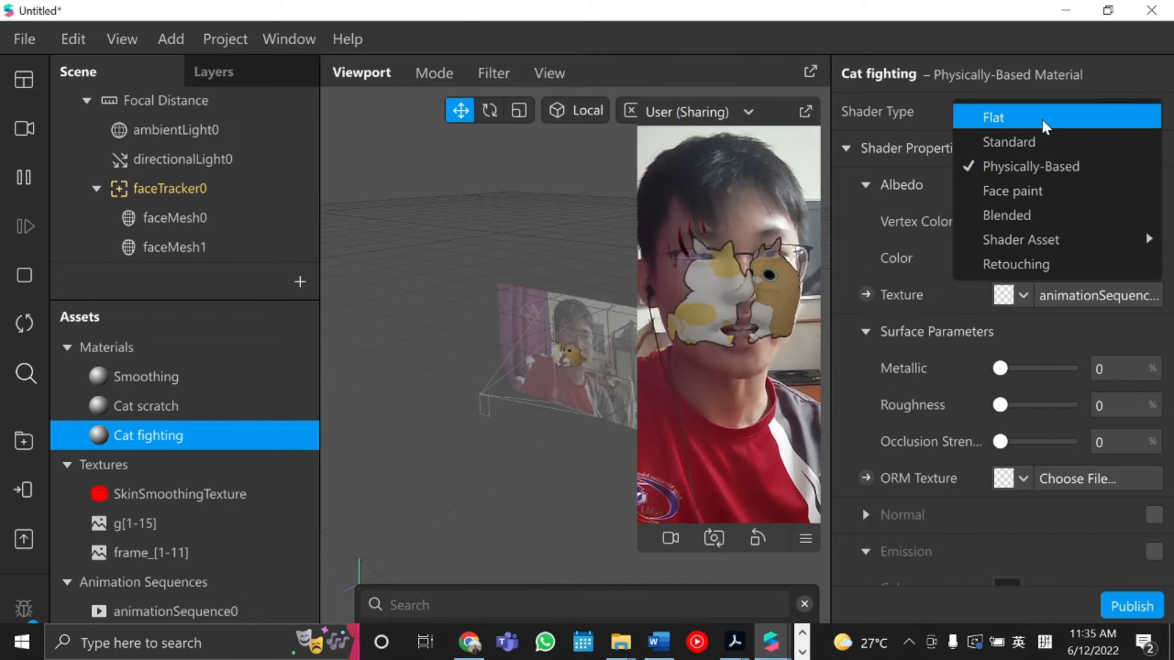
pyautogui.click(1036, 122)
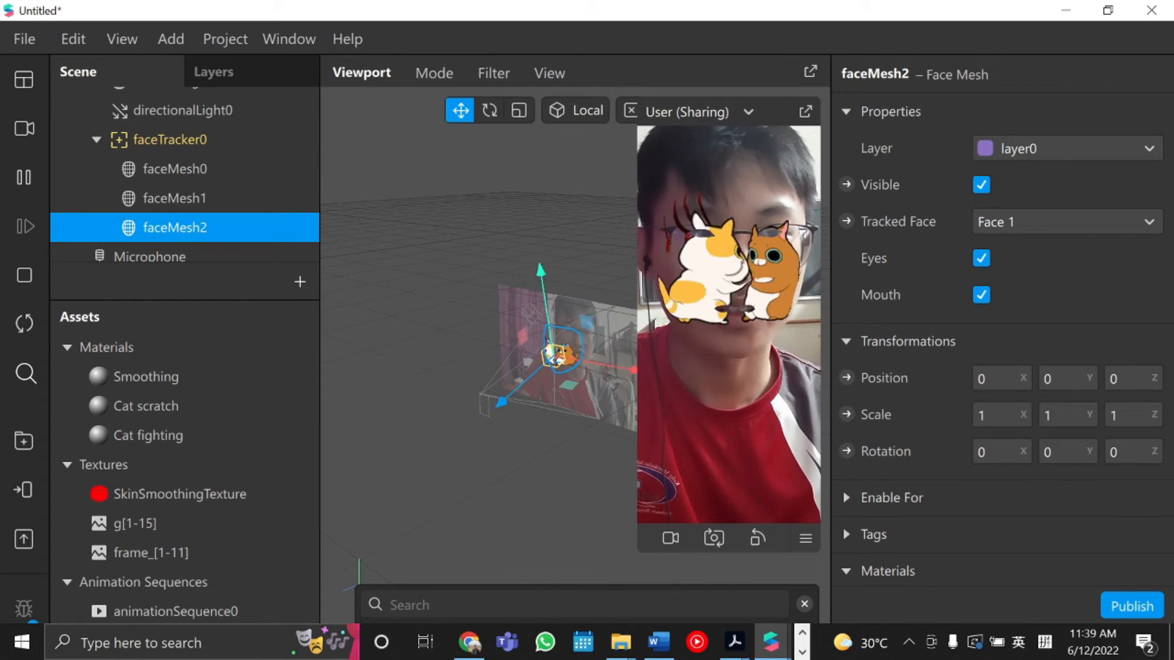
# Scale the third face mesh to 0.5 on all three axes.
pyautogui.click(1000, 416)
pyautogui.press('BackSpace')
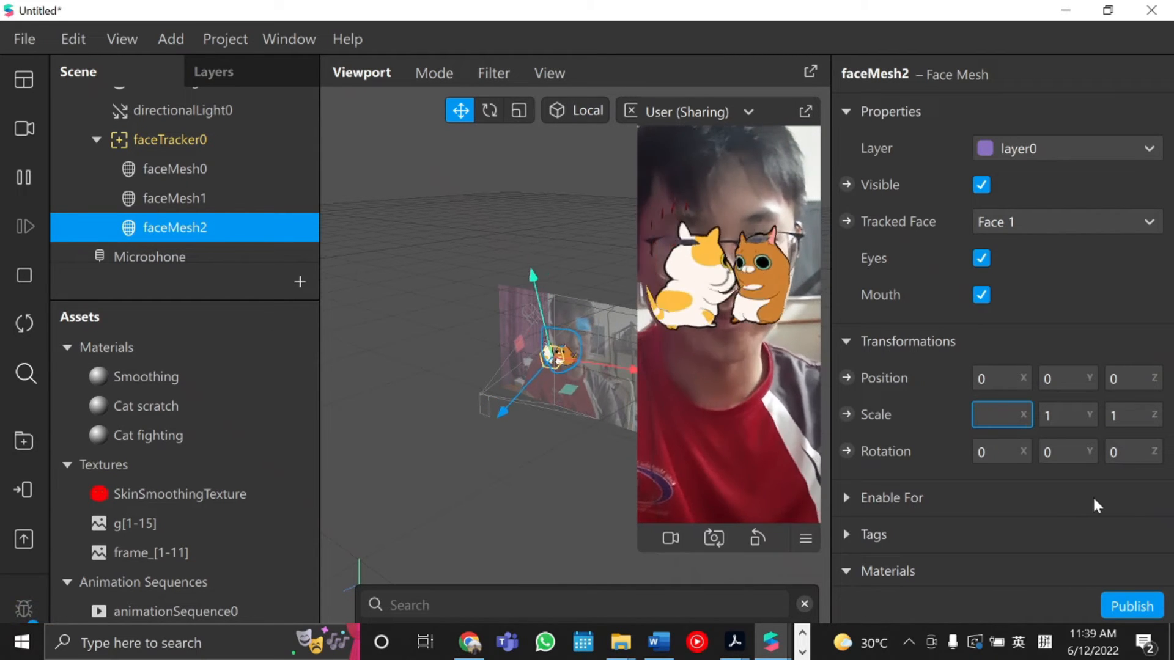
pyautogui.write('0.5')
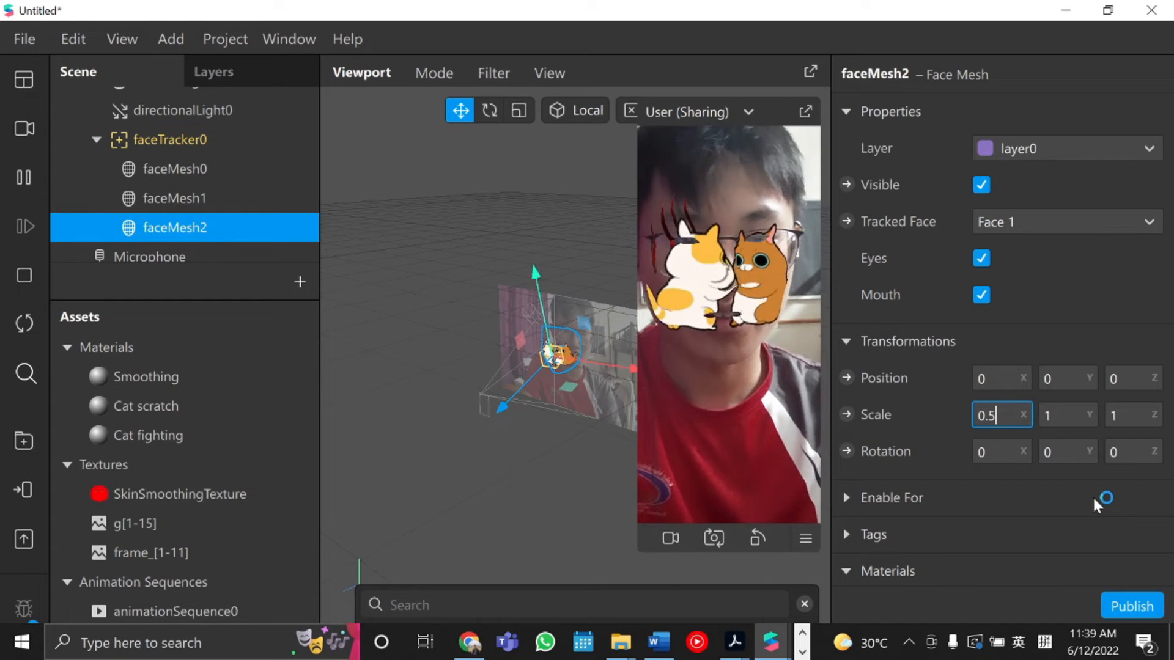
pyautogui.press('Tab')
pyautogui.press('BackSpace')
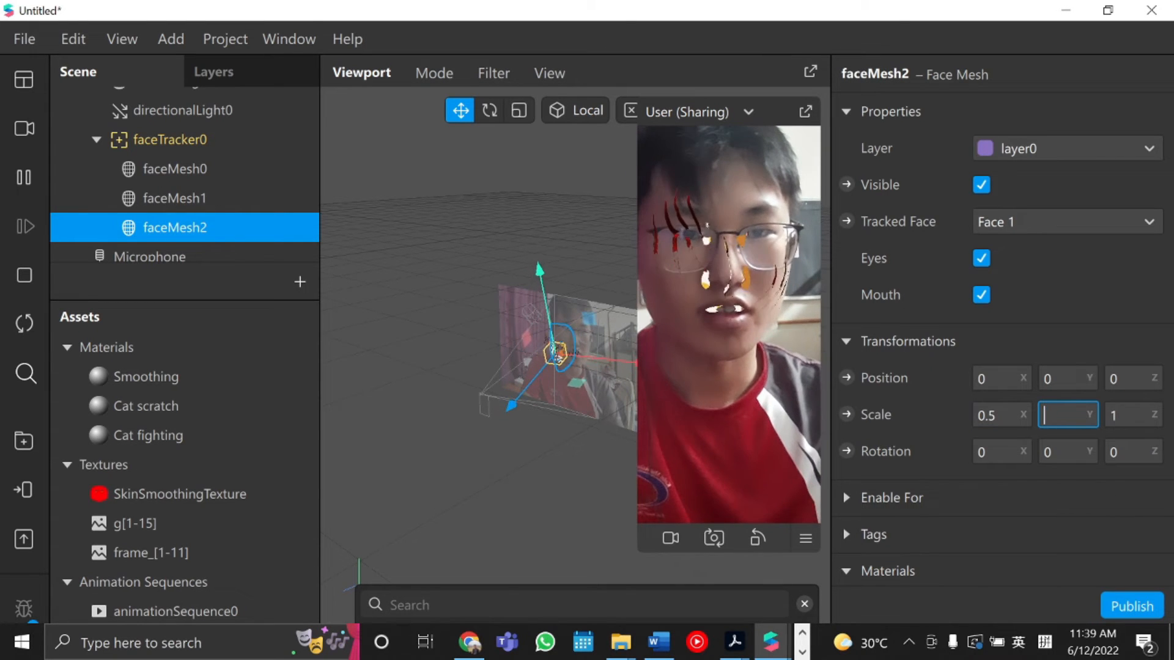
pyautogui.write('0.5')
pyautogui.press('Tab')
pyautogui.press('BackSpace')
pyautogui.write('0')
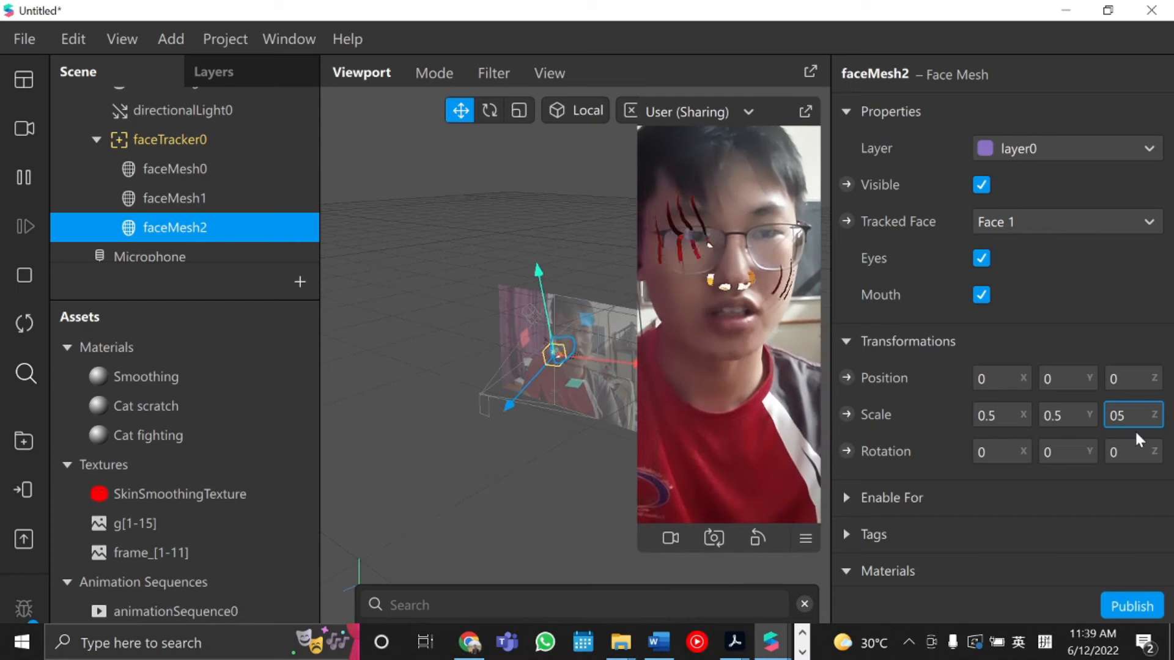
pyautogui.write('.5')
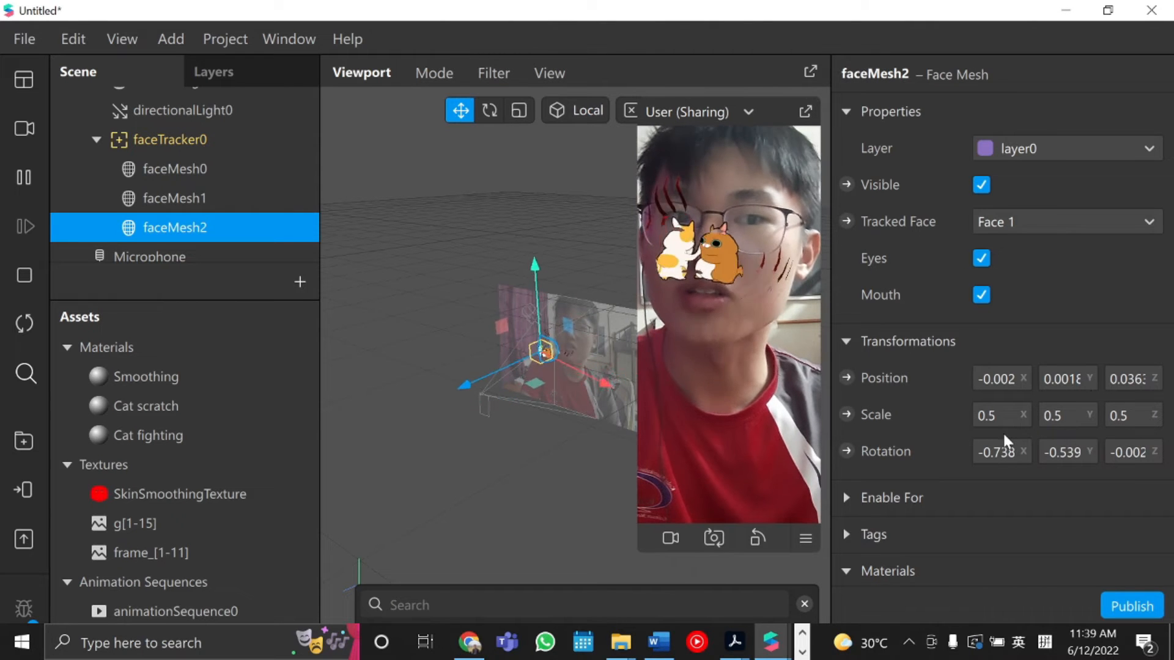
# Set the third face mesh's scale to 0.25 on all three axes.
pyautogui.click(998, 416)
pyautogui.write('0')
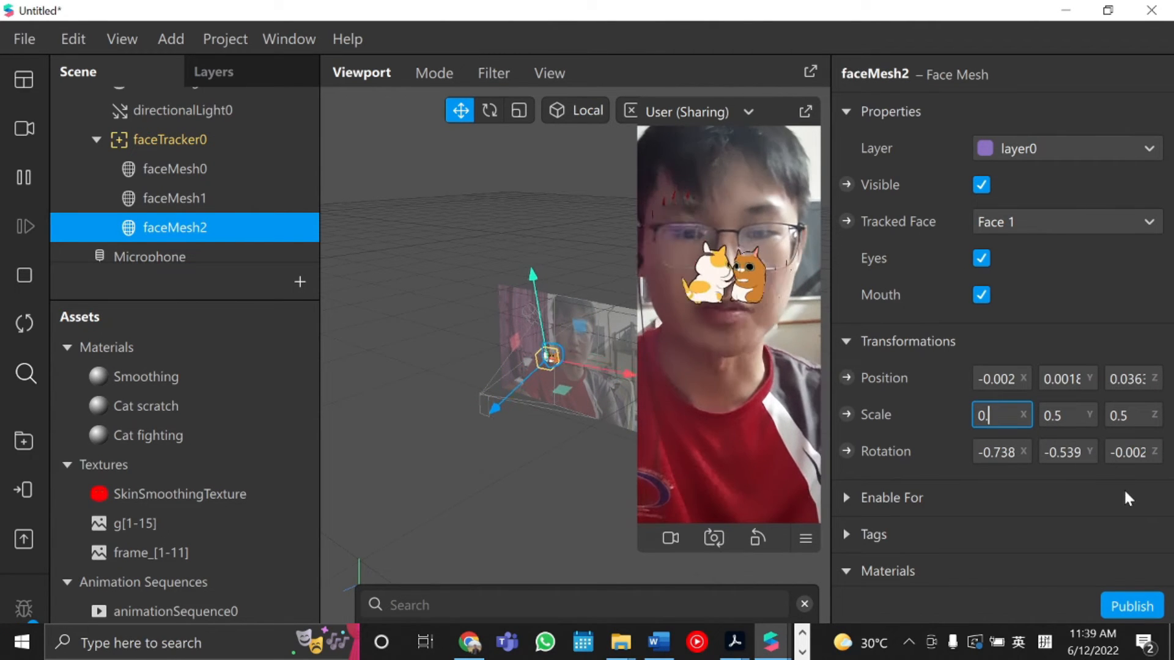
pyautogui.press('Return')
pyautogui.click(1062, 416)
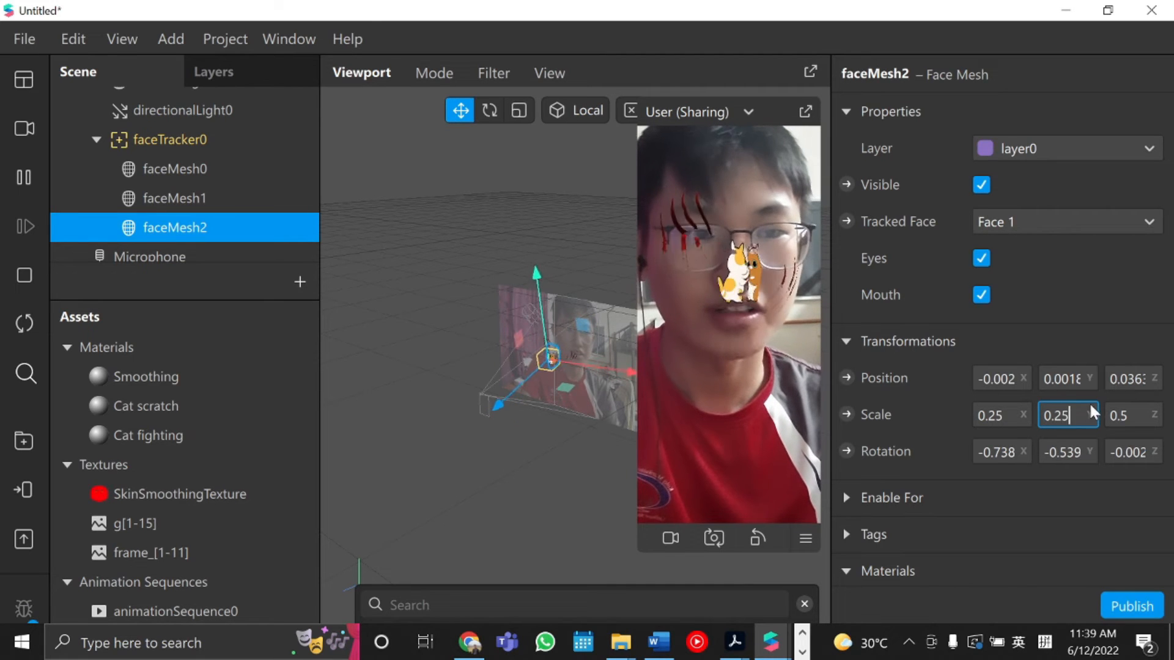
pyautogui.press('Tab')
pyautogui.write('0.2')
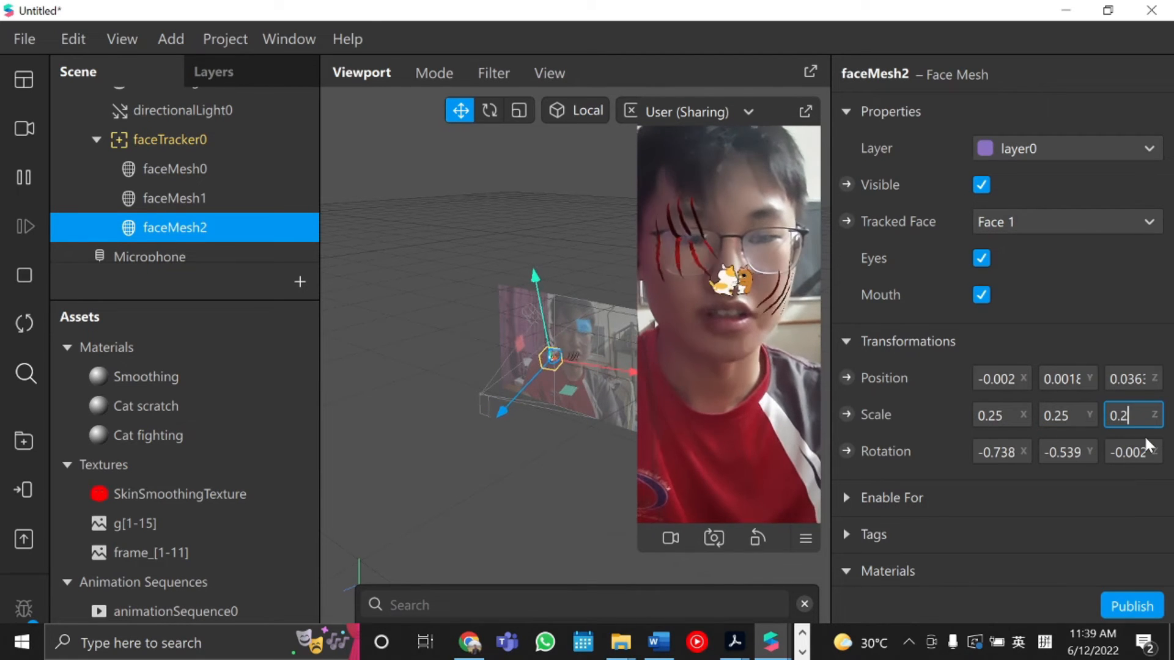
pyautogui.write('5')
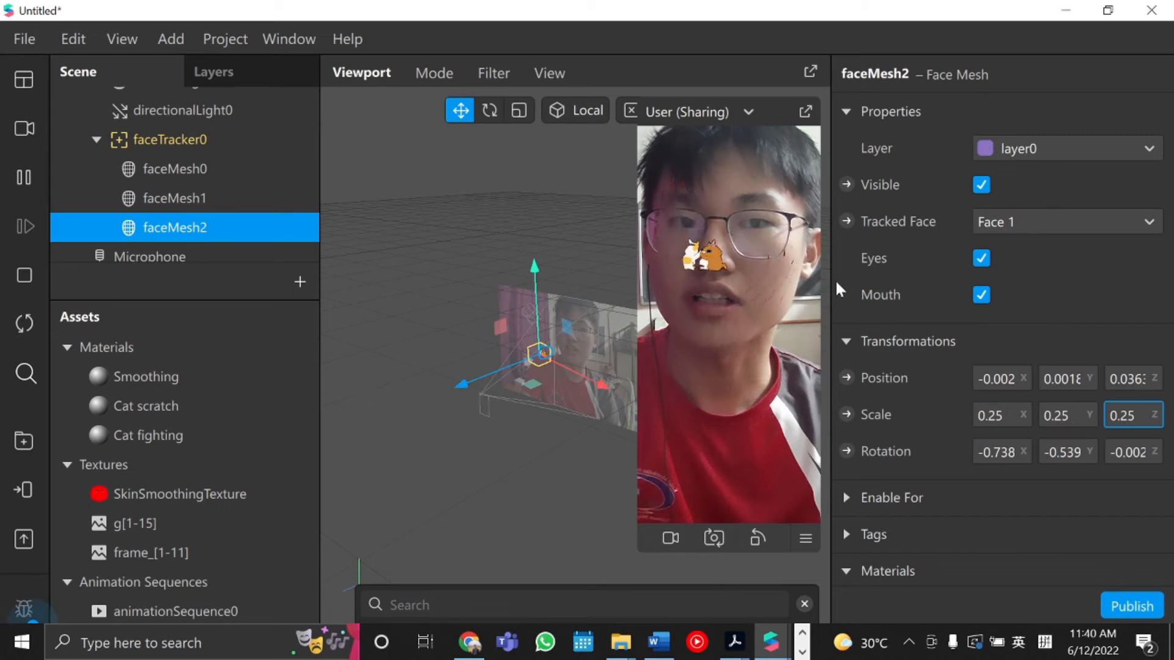
# Move the third face mesh slightly in the viewport to reposition the cat animation on the face.
pyautogui.click(745, 281)
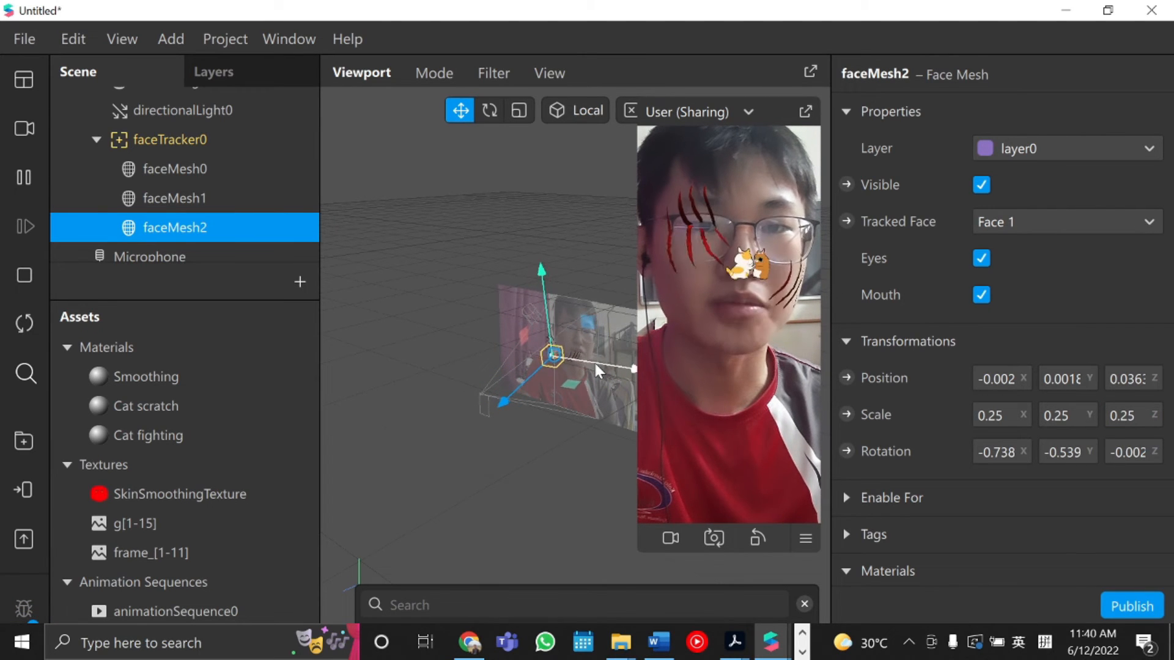
pyautogui.moveTo(597, 364); pyautogui.dragTo(586, 357)
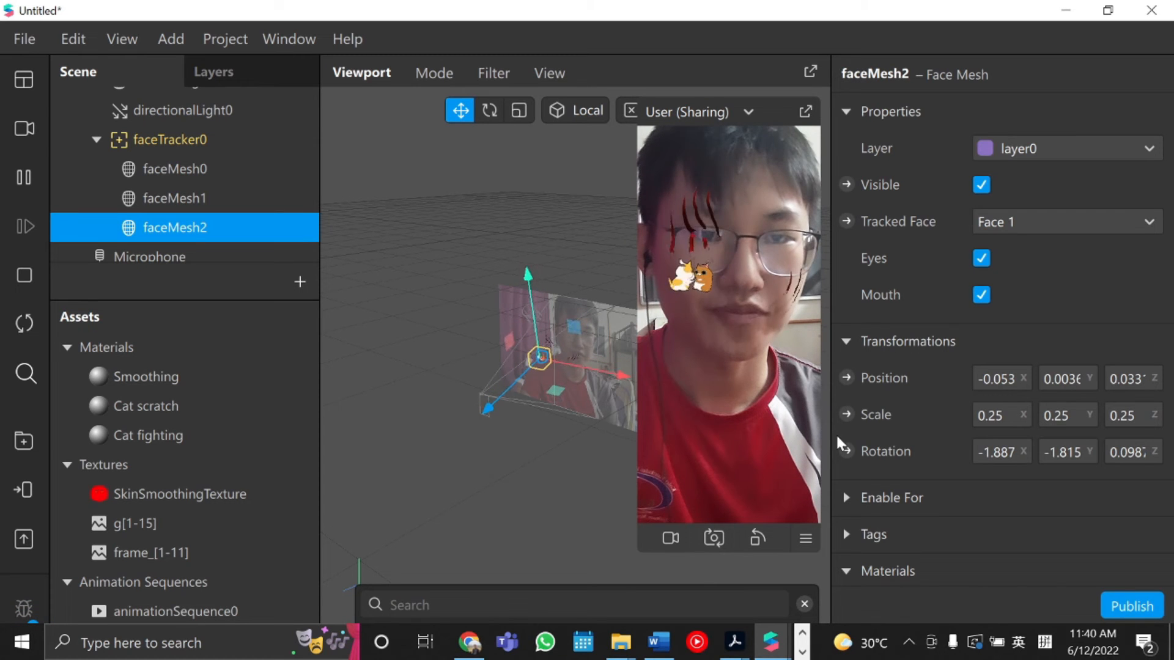
pyautogui.click(997, 416)
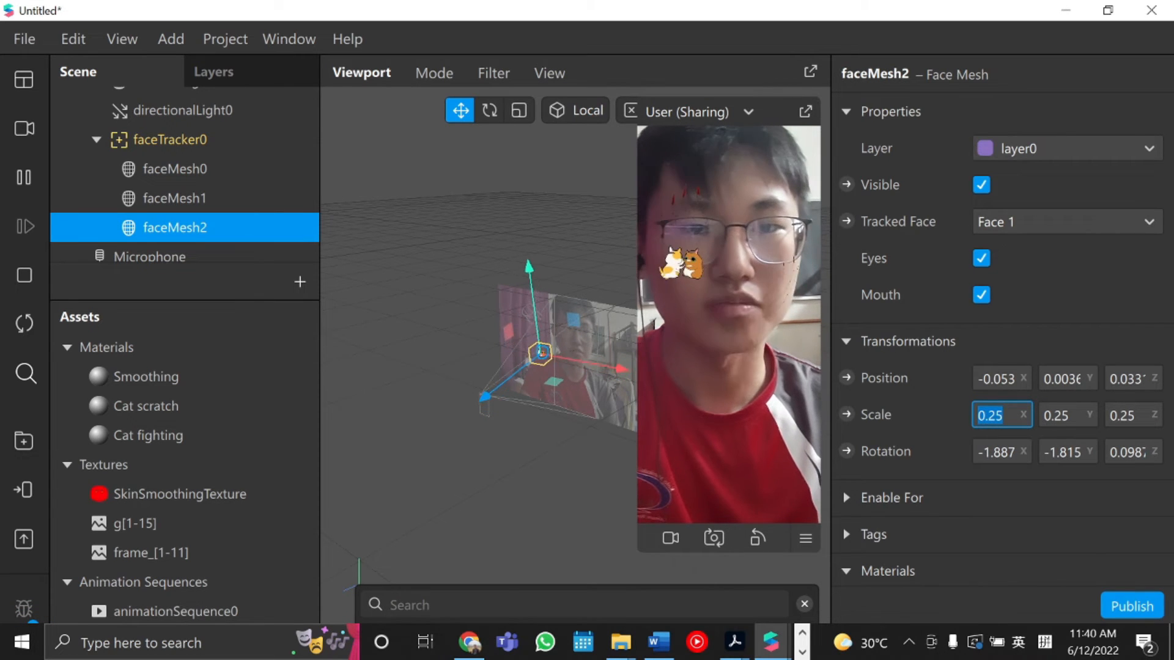
# Set the third face mesh's scale to 0.2 on all three axes.
pyautogui.press('Tab')
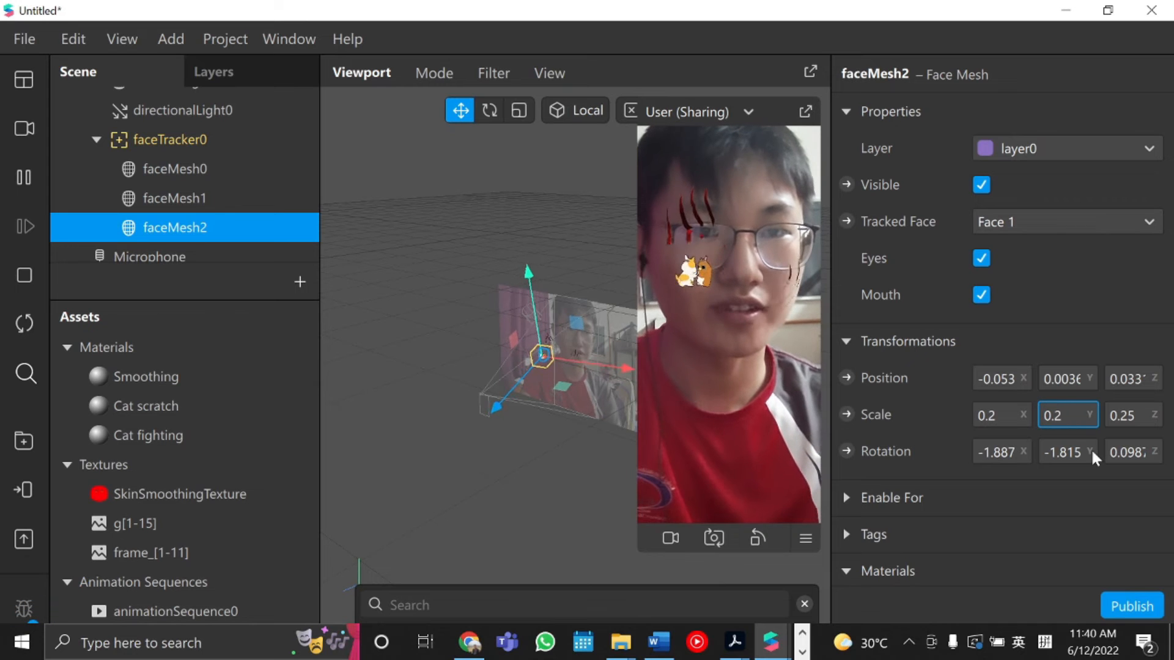
pyautogui.press('Tab')
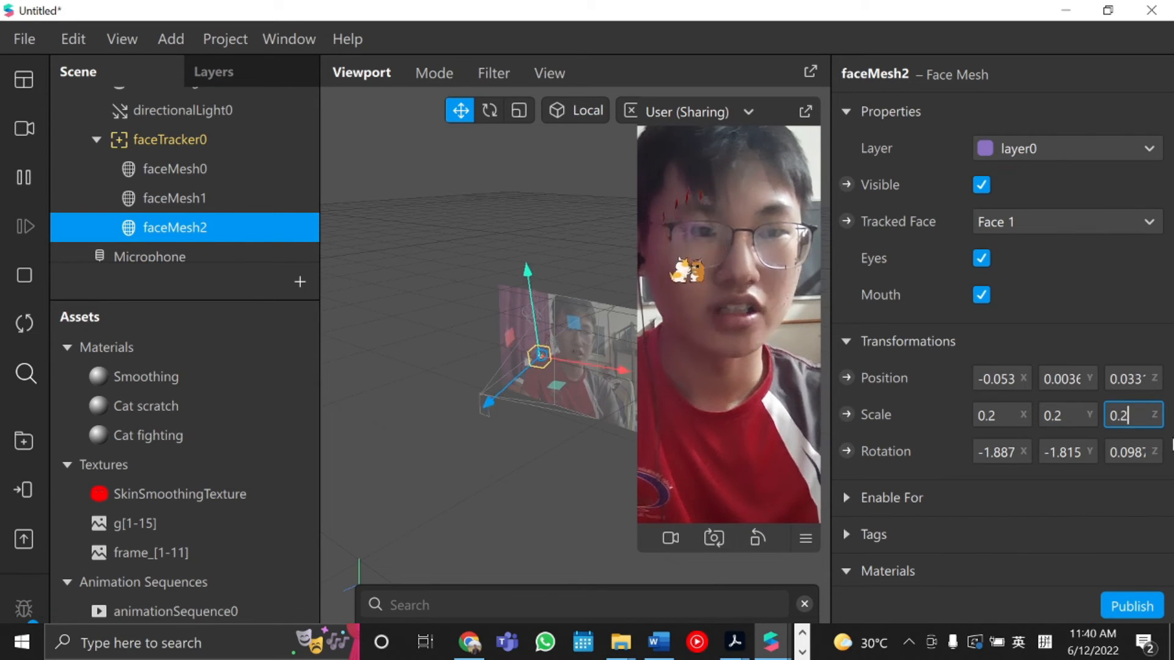
pyautogui.click(1141, 298)
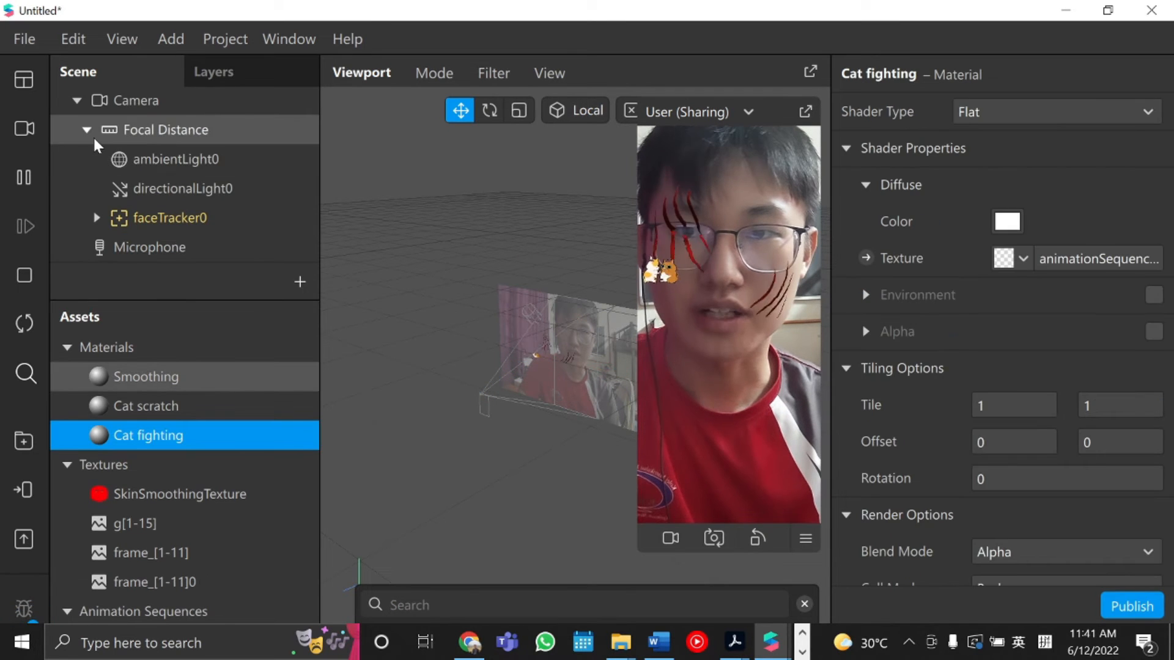
# Add a new face mesh inside faceTracker0.
pyautogui.click(110, 130)
pyautogui.click(123, 217)
pyautogui.click(129, 220)
pyautogui.click(138, 240)
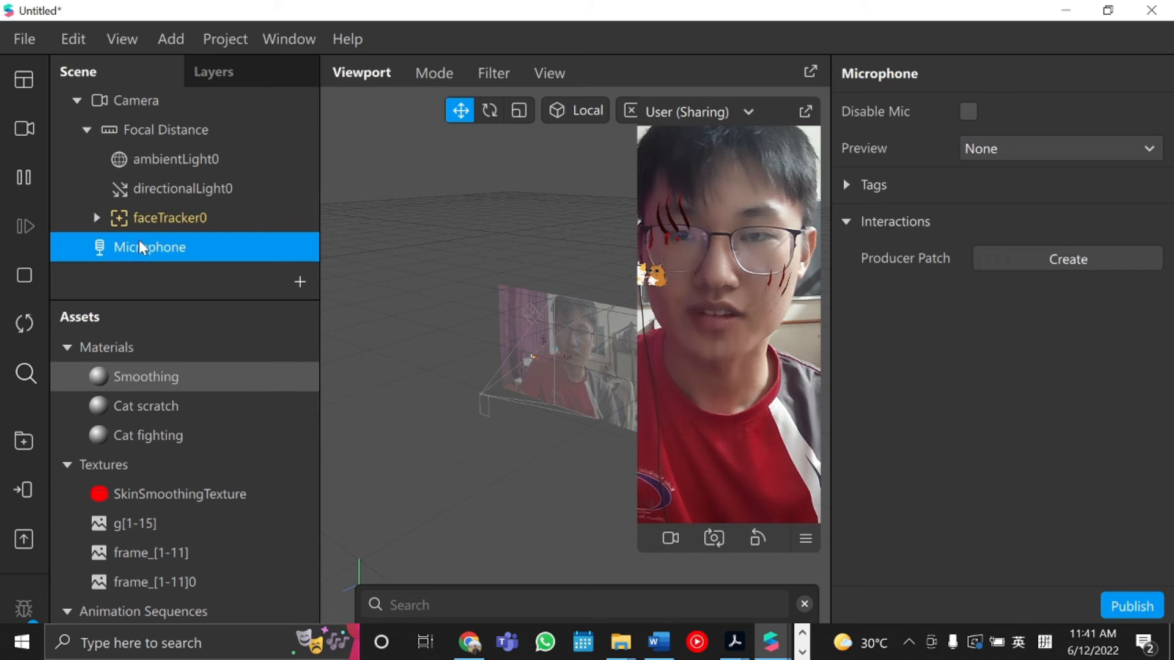
pyautogui.doubleClick(120, 222)
pyautogui.click(97, 219)
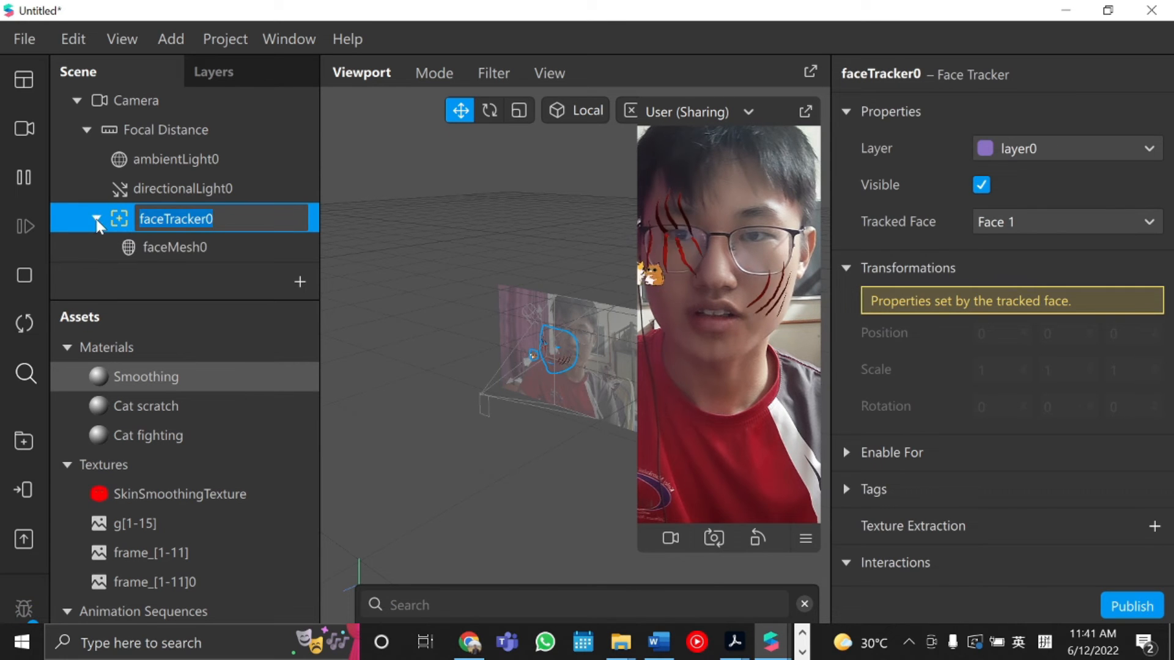
pyautogui.rightClick(120, 219)
pyautogui.moveTo(153, 240)
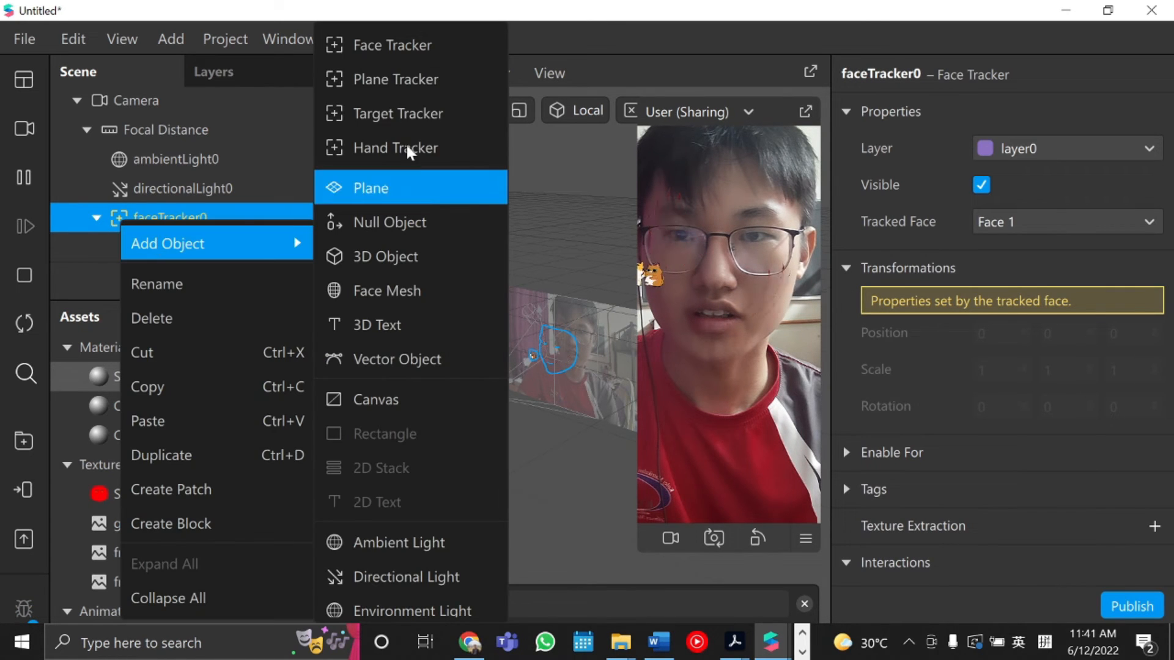
pyautogui.click(426, 299)
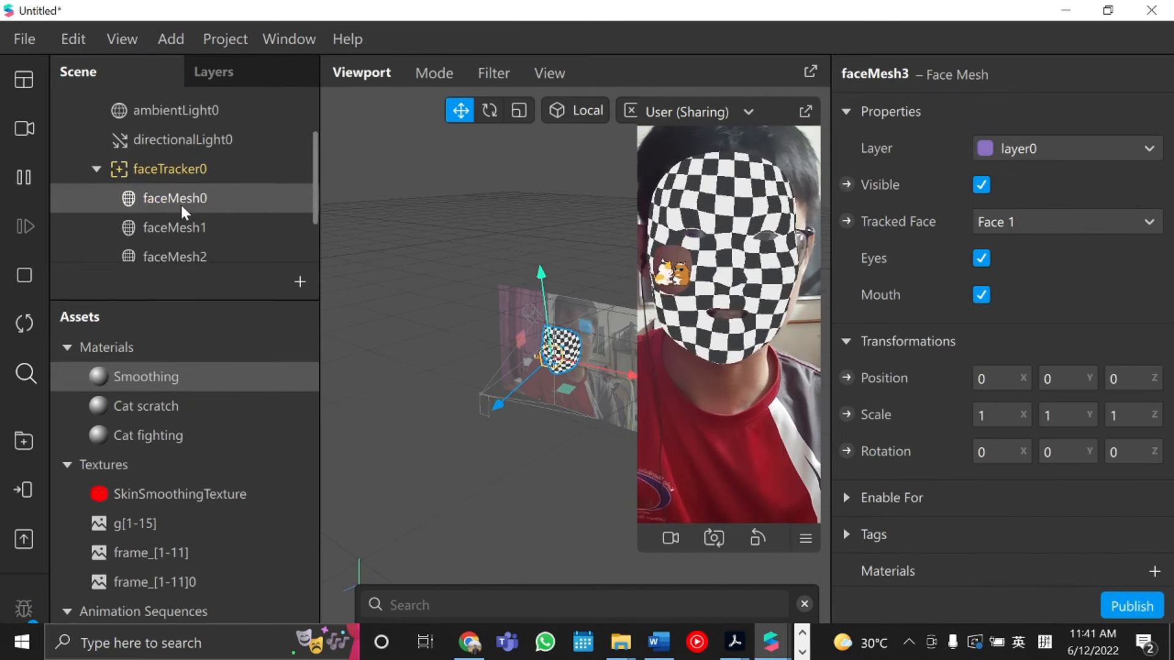
# Assign the Cat fighting material to the new face mesh.
pyautogui.scroll(-2, 964, 482)
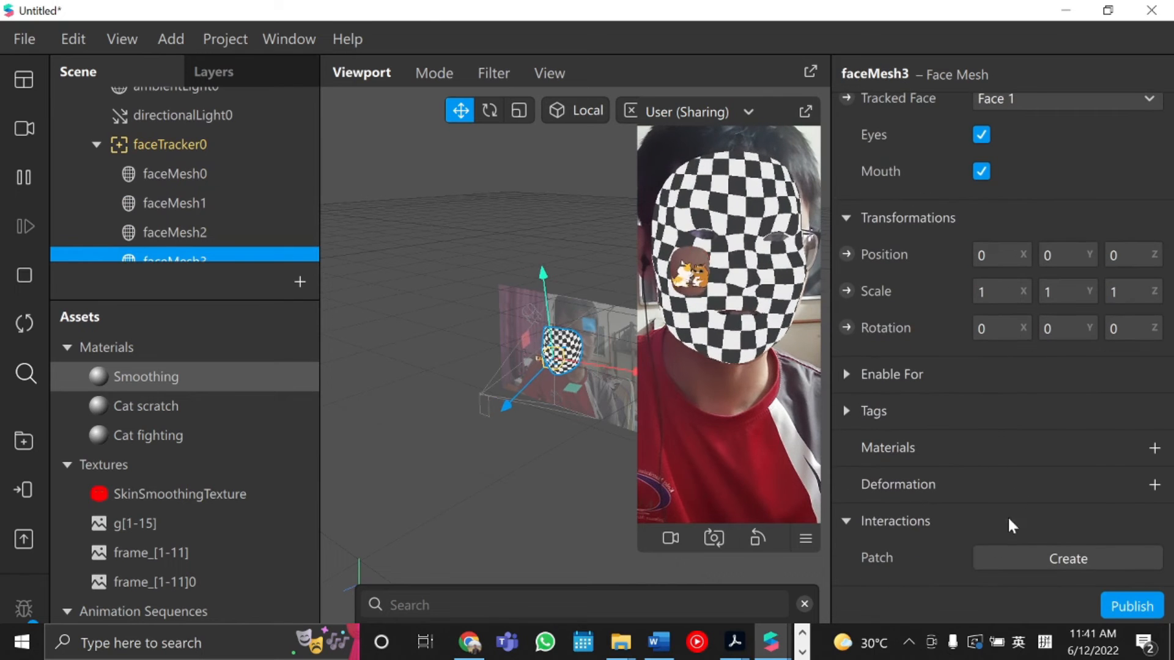
pyautogui.click(1154, 448)
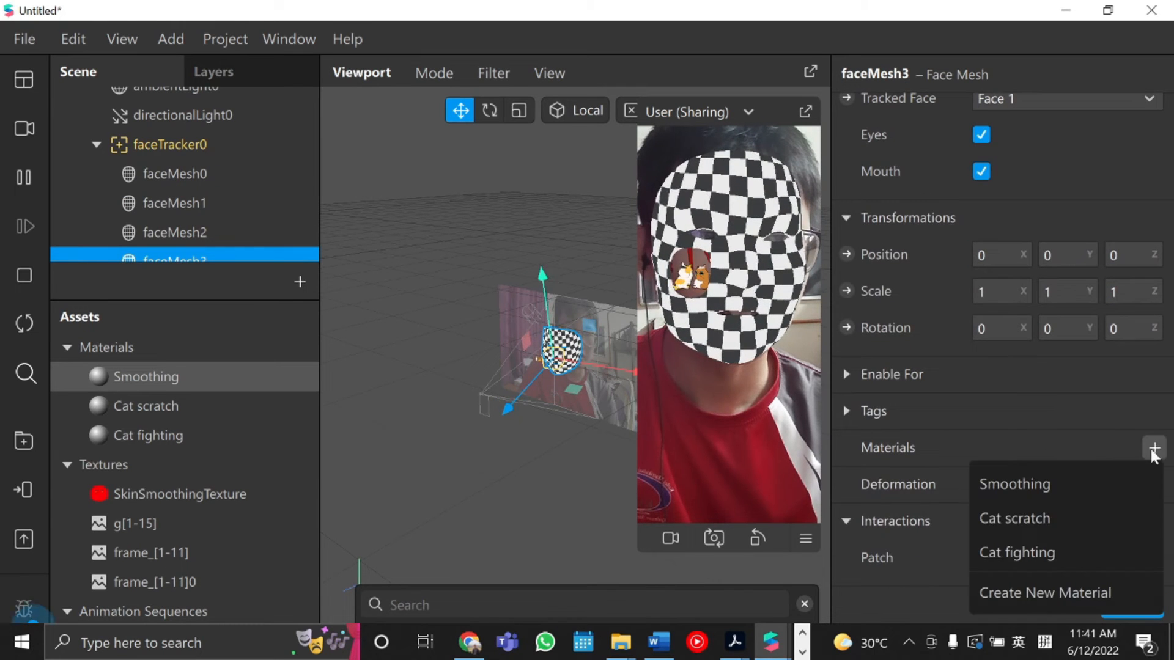
pyautogui.click(1099, 554)
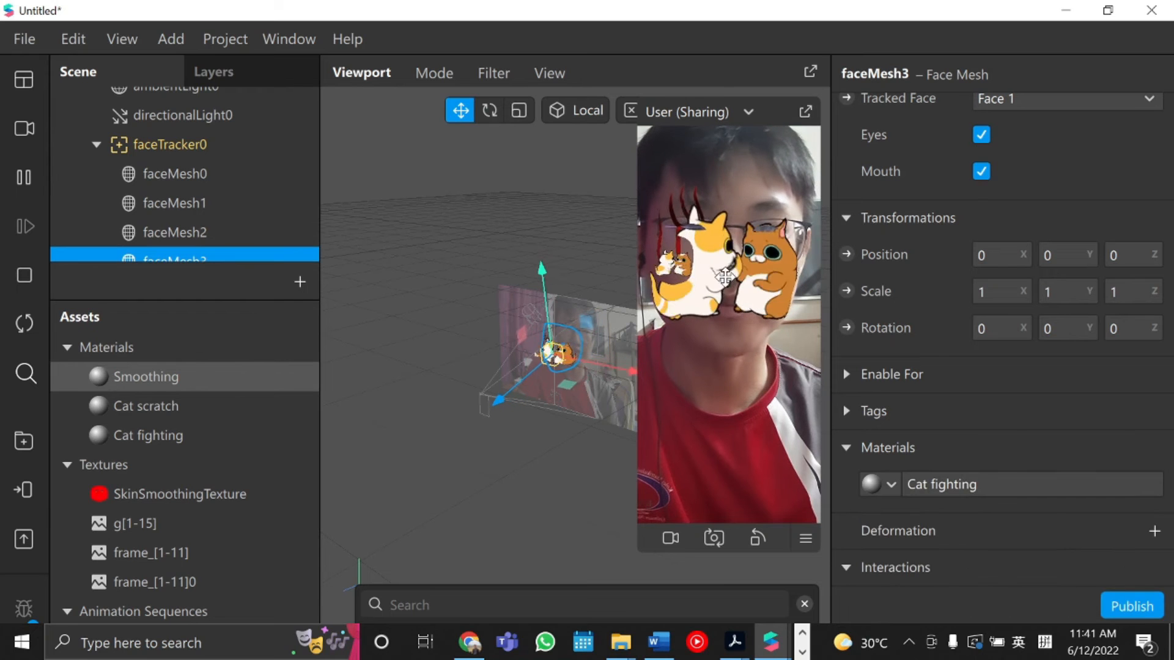
# Nudge the new face mesh and set its scale to 0.2 on all three axes.
pyautogui.moveTo(606, 371); pyautogui.dragTo(623, 372)
pyautogui.click(994, 292)
pyautogui.write('0.2')
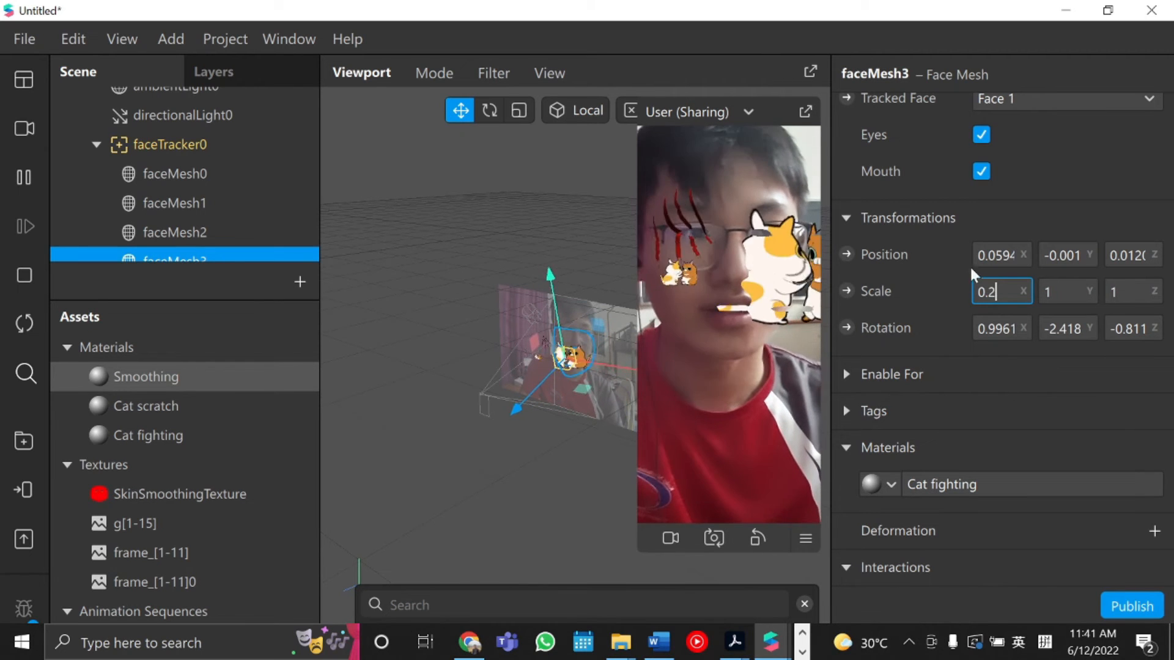
pyautogui.click(1067, 291)
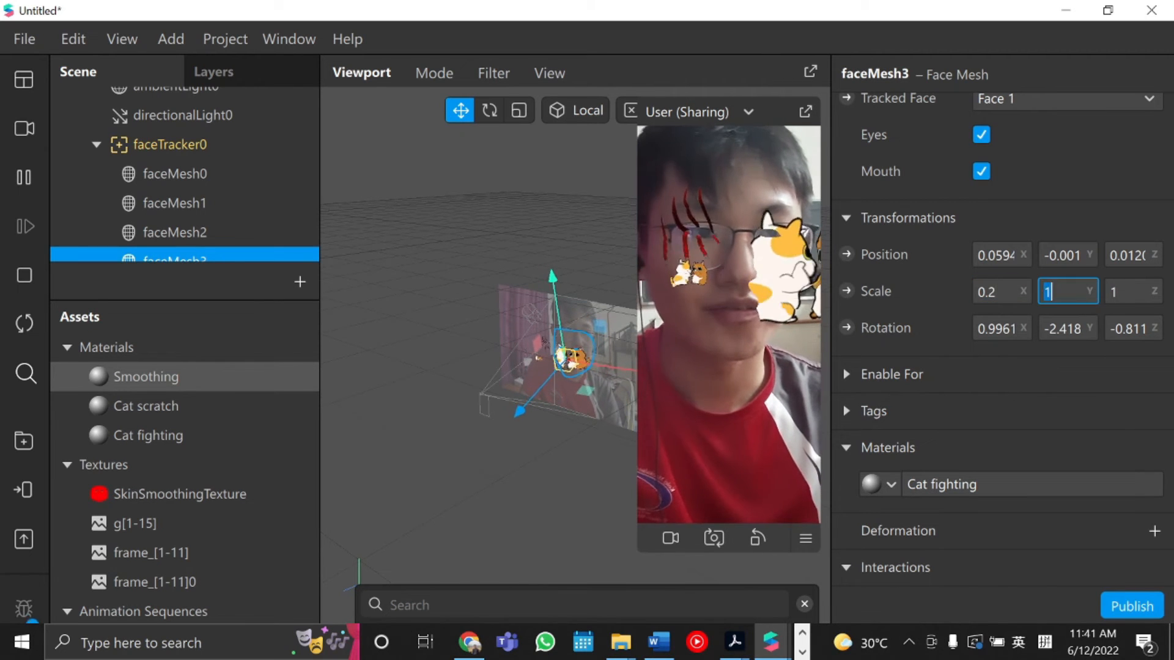
pyautogui.write('0.2')
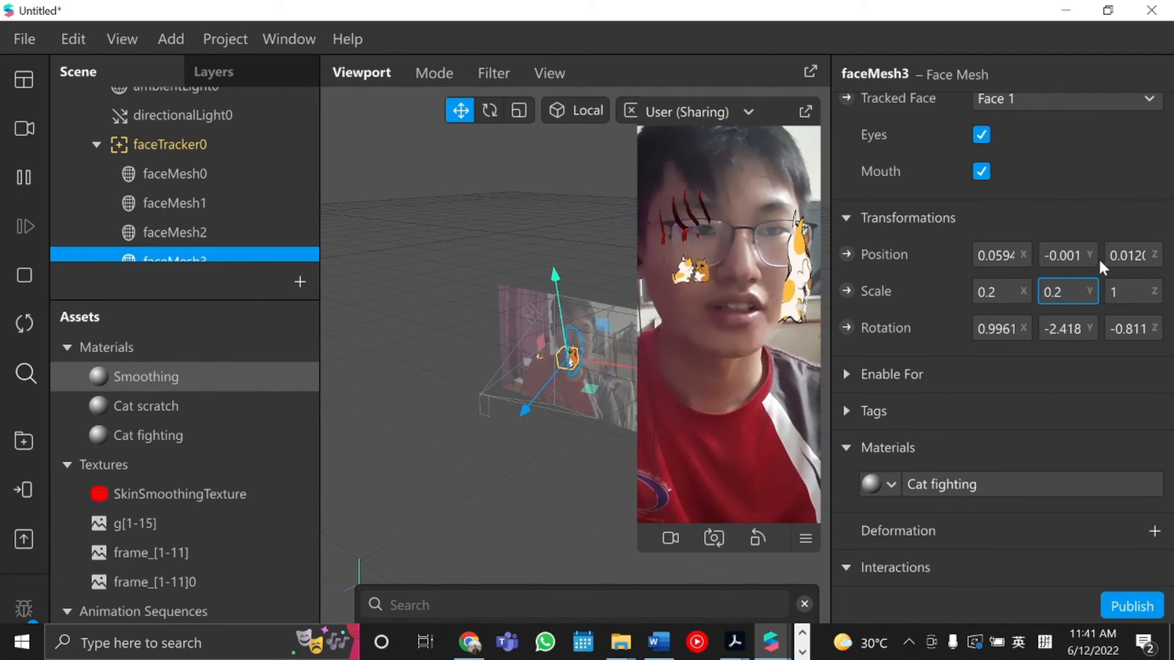
pyautogui.click(1138, 282)
pyautogui.write('0.2')
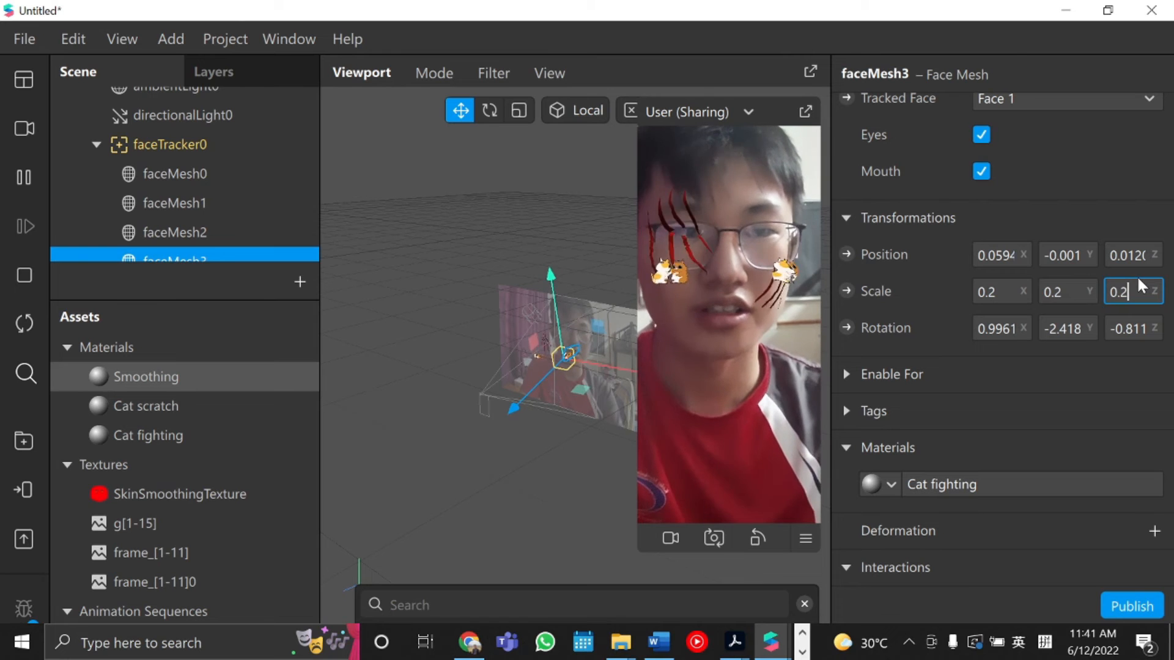
pyautogui.press('Return')
# Move the new face mesh in the viewport to place the second cat sticker on the other cheek.
pyautogui.scroll(-1, 107, 223)
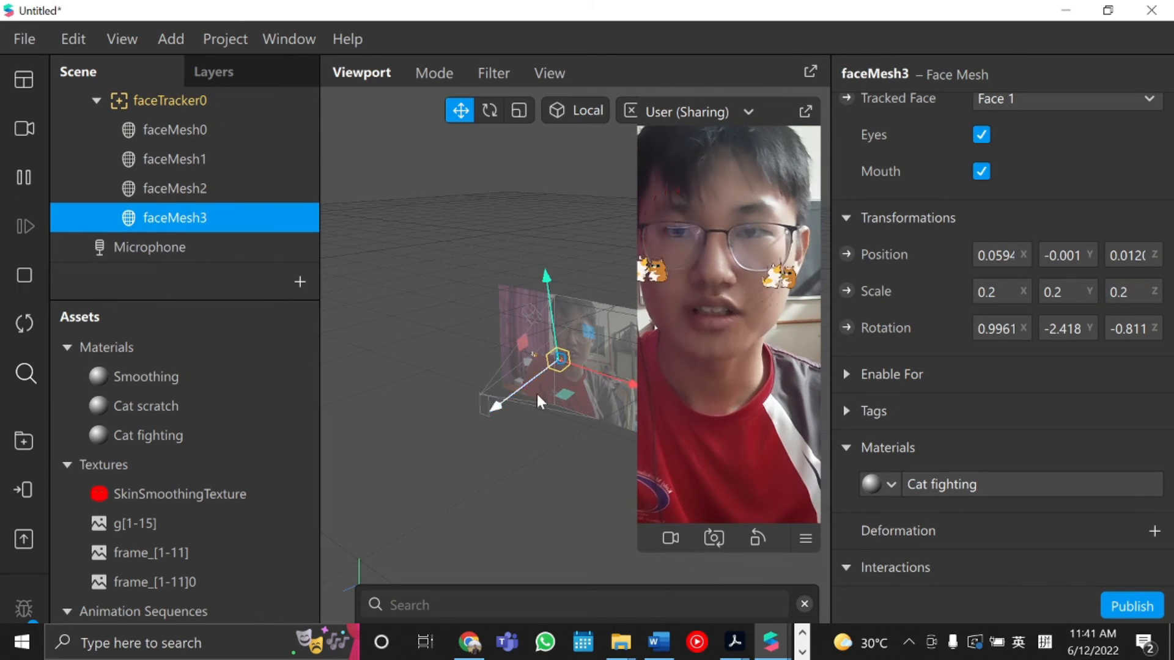
pyautogui.moveTo(595, 373); pyautogui.dragTo(591, 369)
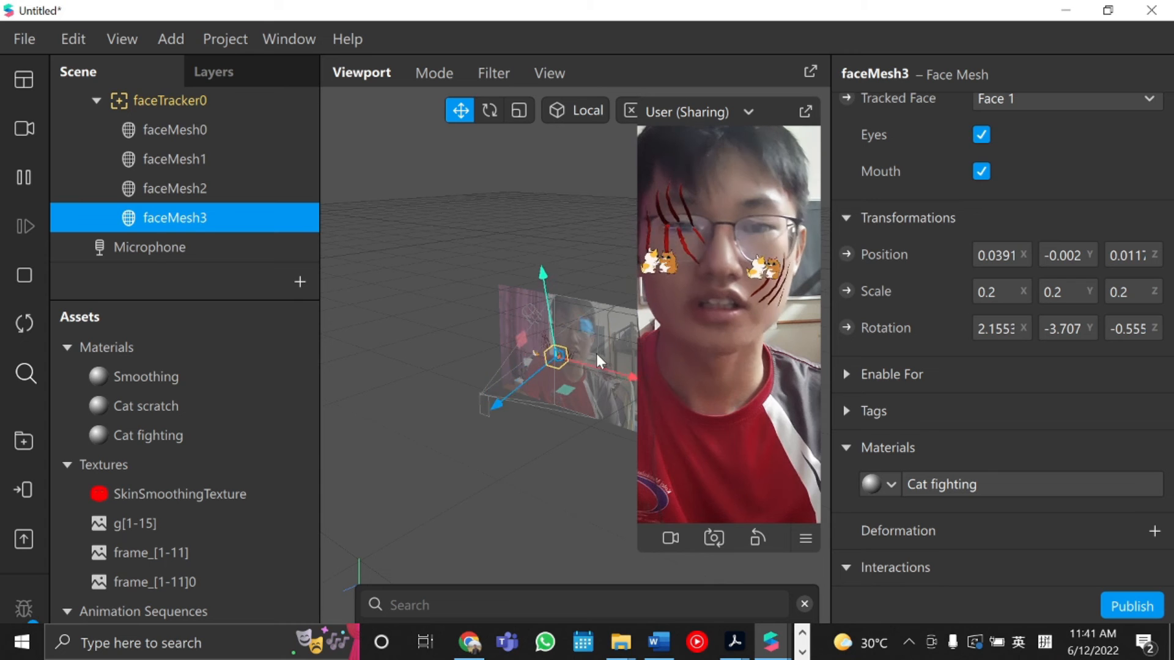
pyautogui.moveTo(541, 372); pyautogui.dragTo(542, 371)
pyautogui.moveTo(548, 313); pyautogui.dragTo(548, 309)
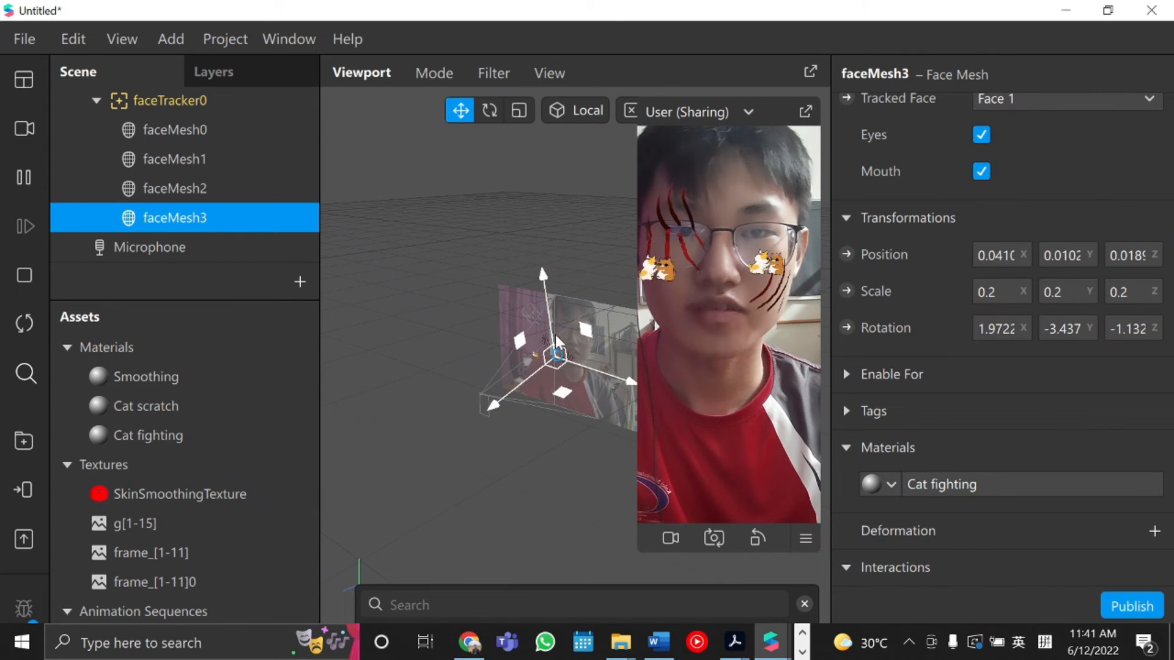
pyautogui.moveTo(542, 273); pyautogui.dragTo(542, 278)
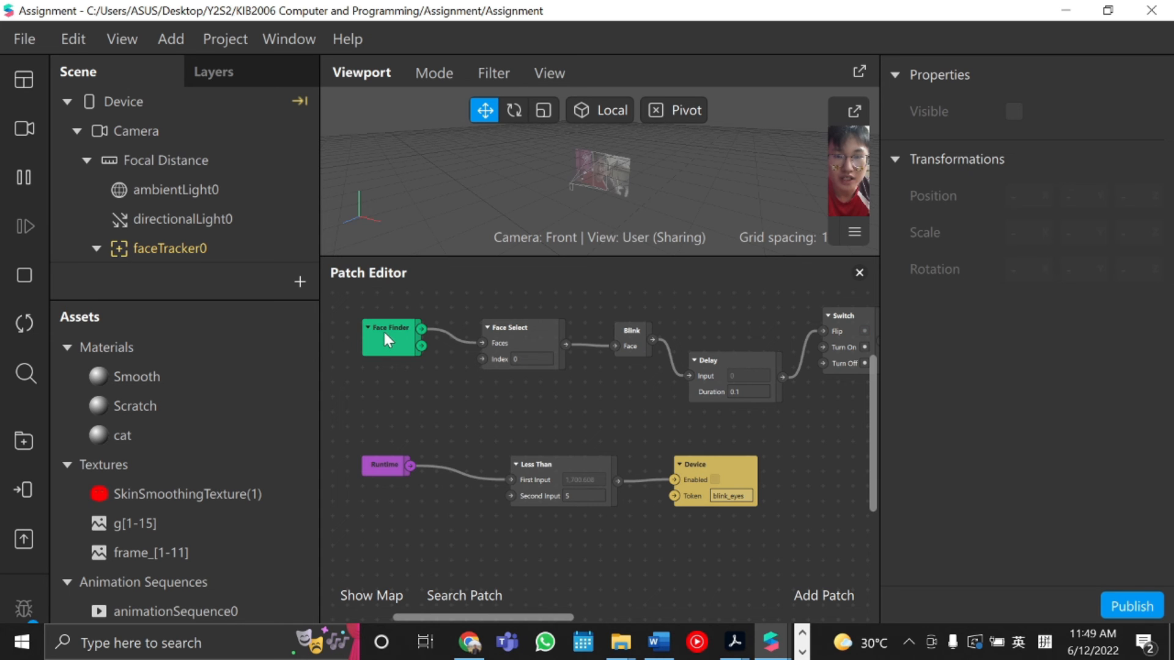
# Scroll across the Patch Editor to examine the blink patch graph driving faceMesh1's visibility.
pyautogui.moveTo(453, 617); pyautogui.dragTo(470, 618)
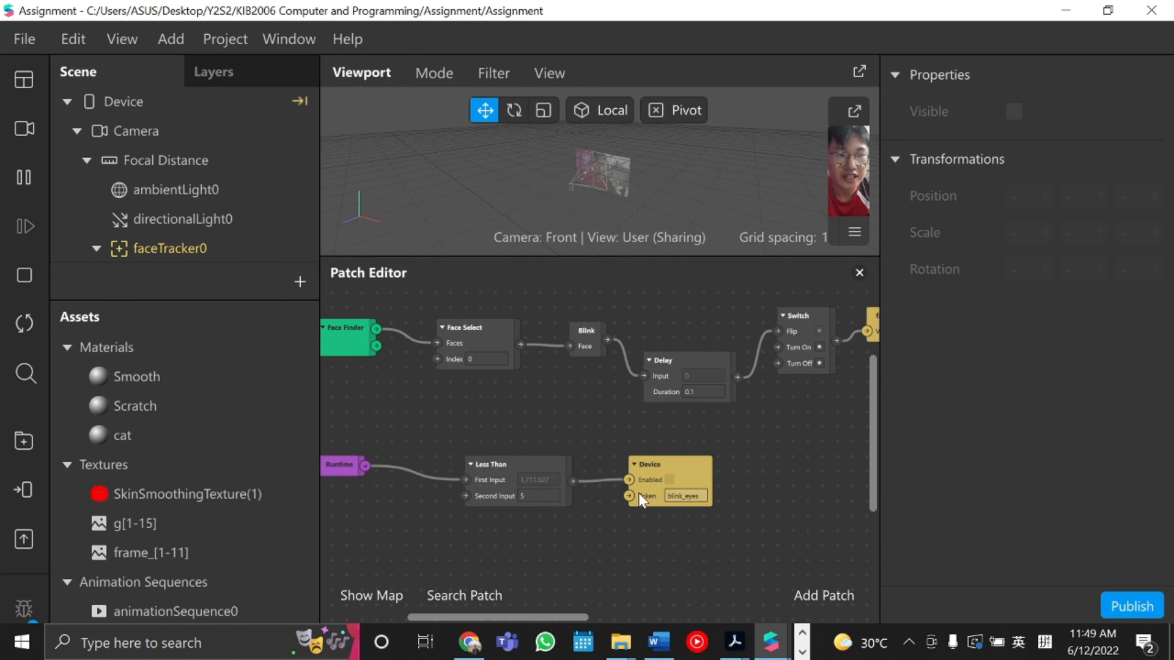
pyautogui.moveTo(552, 616); pyautogui.dragTo(573, 616)
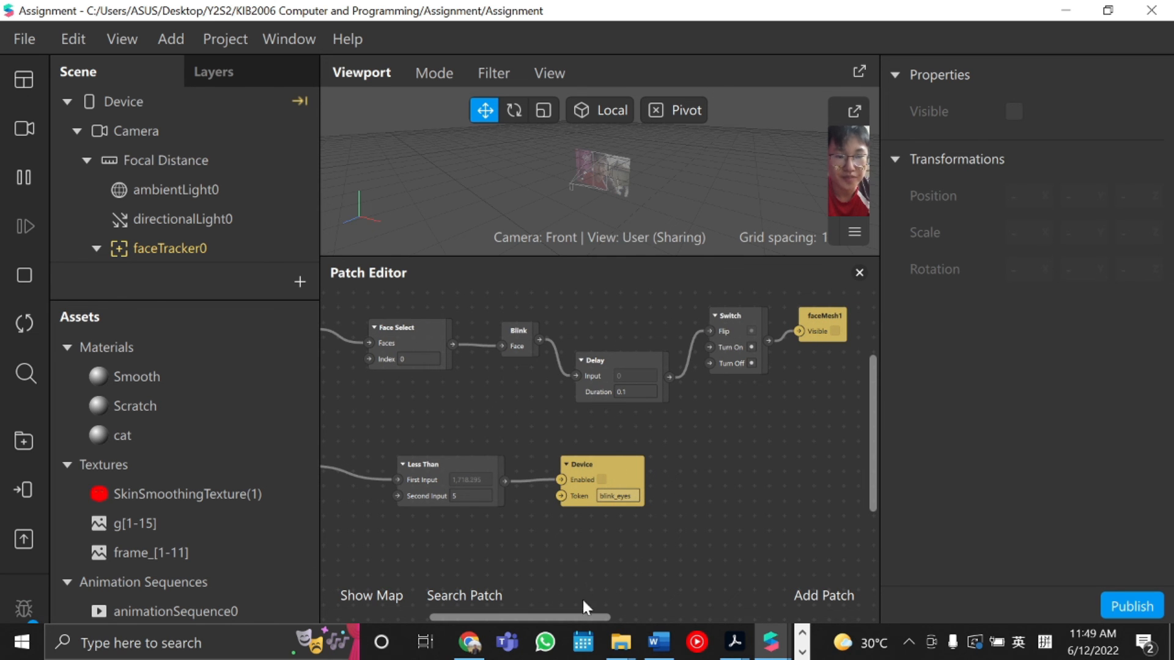
pyautogui.moveTo(588, 615); pyautogui.dragTo(601, 616)
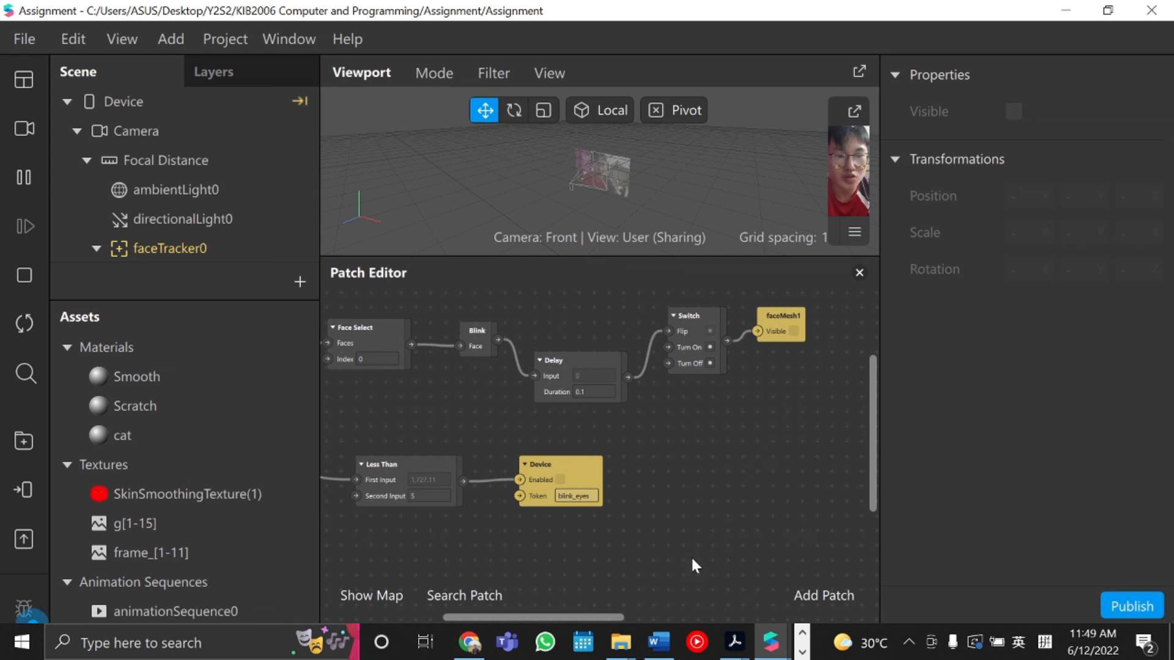
pyautogui.moveTo(618, 617); pyautogui.dragTo(549, 618)
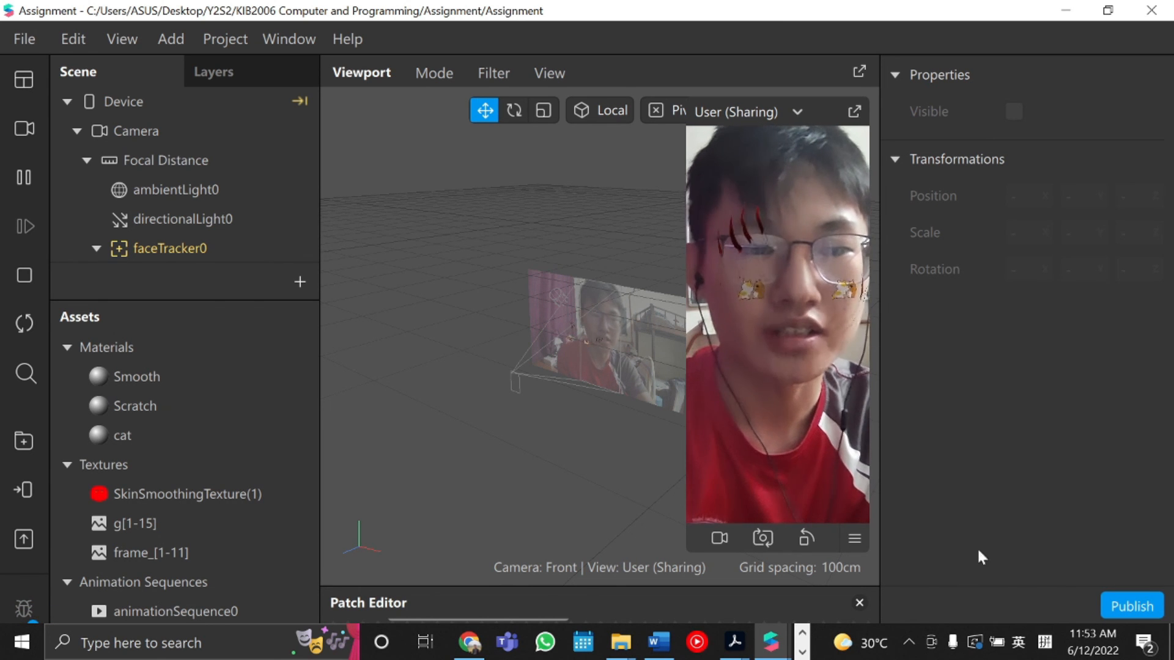
pyautogui.click(22, 41)
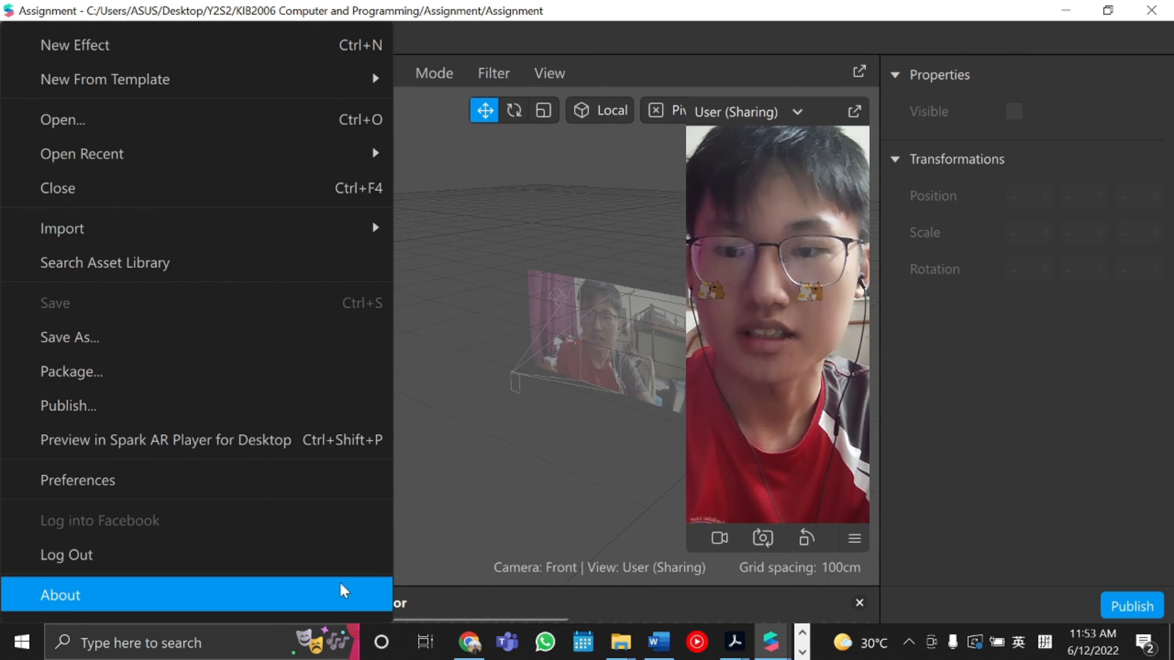
pyautogui.click(1114, 609)
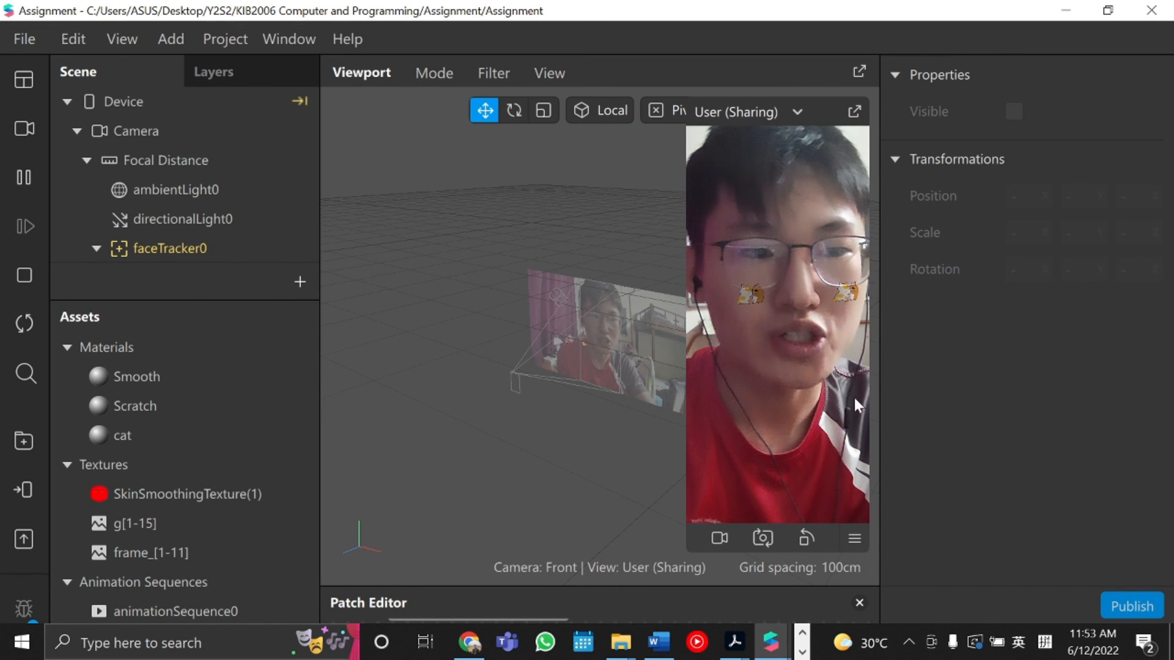